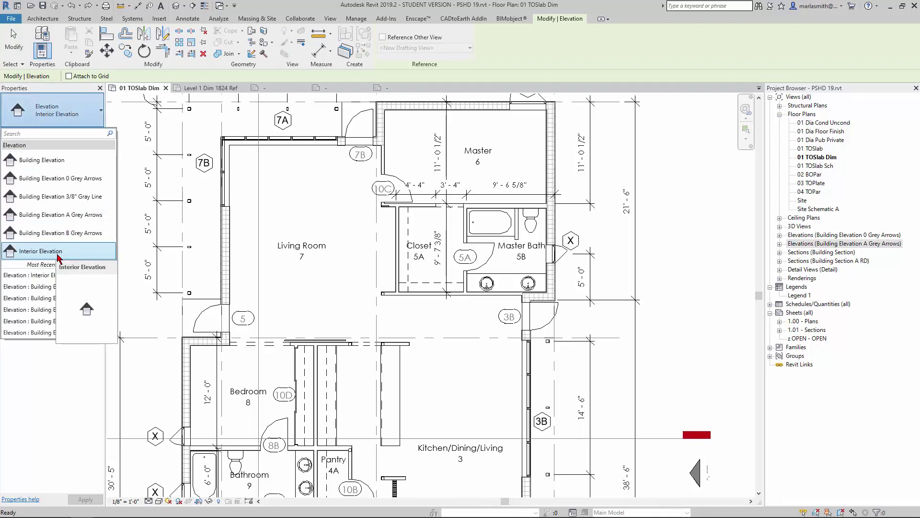
Place an Interior Elevation marker facing north inside Living Room 7.
left_click(58, 252)
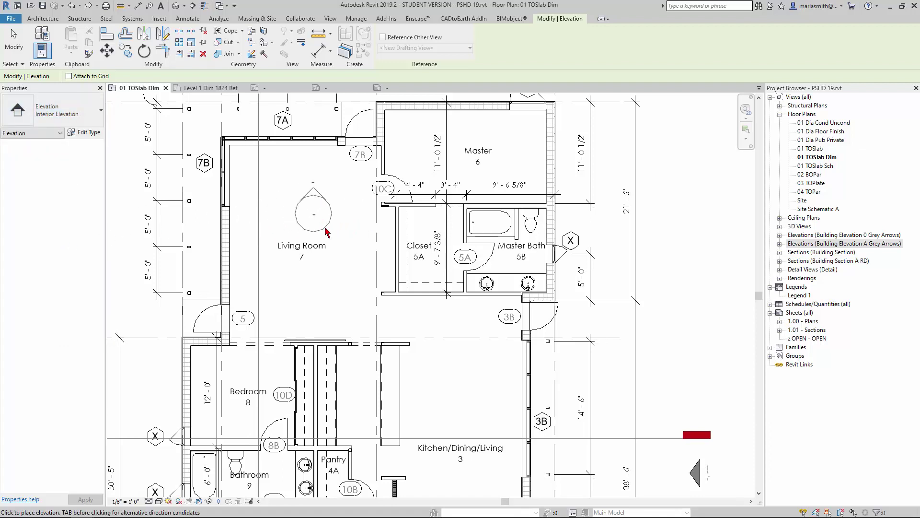
left_click(306, 203)
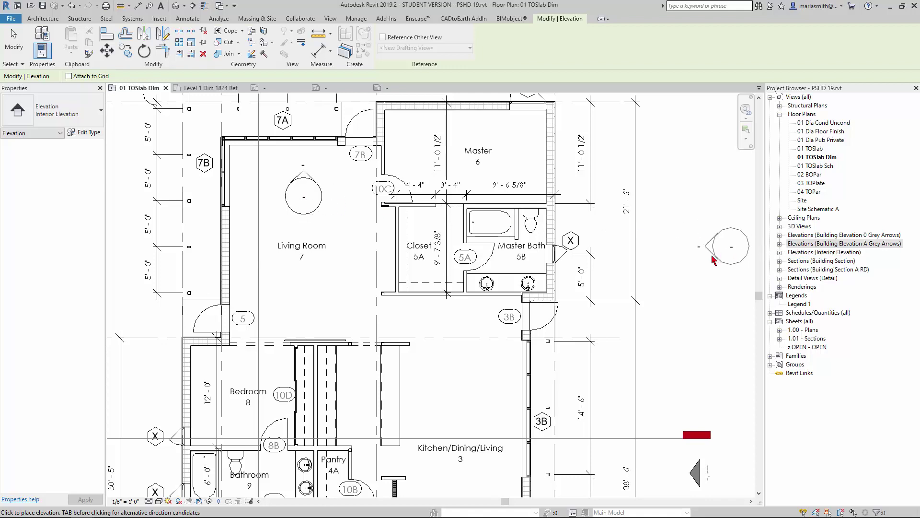
key("Escape")
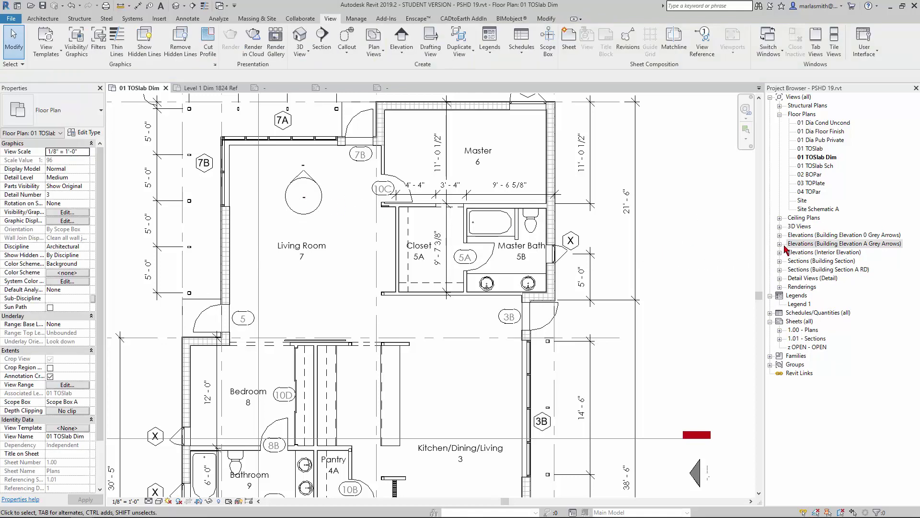
Rename the new living room interior elevation view as LROOM N.
left_click(780, 253)
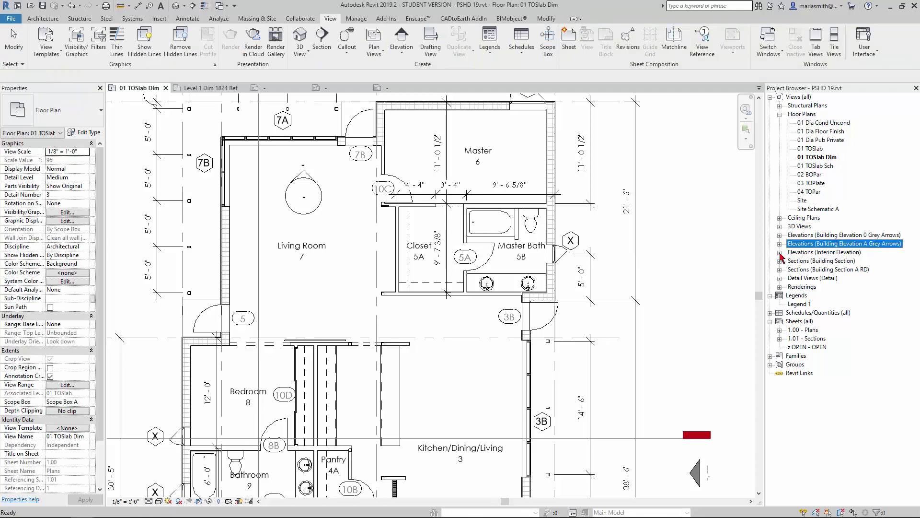
left_click(779, 253)
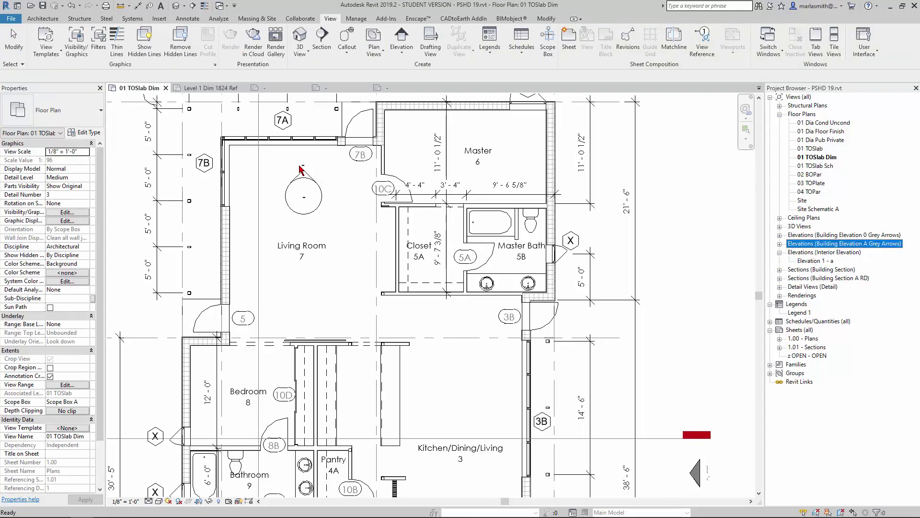
left_click(815, 262)
right_click(815, 263)
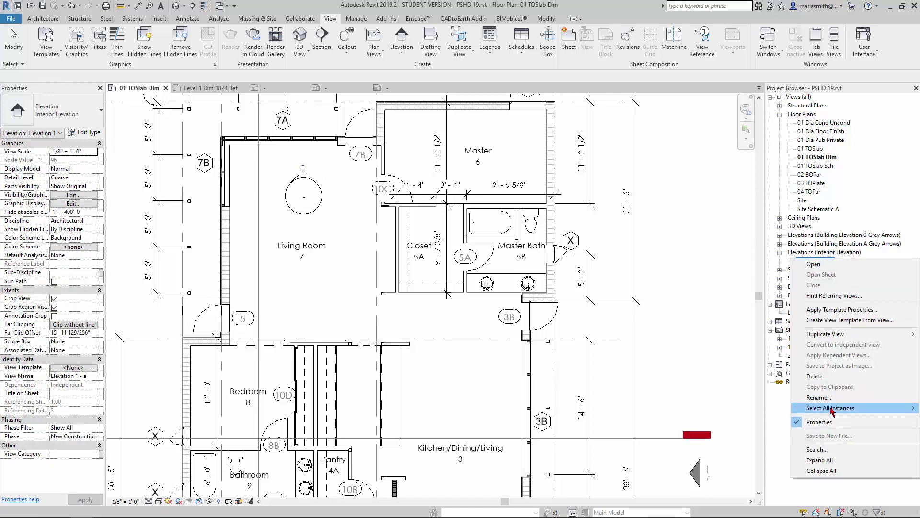
left_click(819, 397)
type("Li")
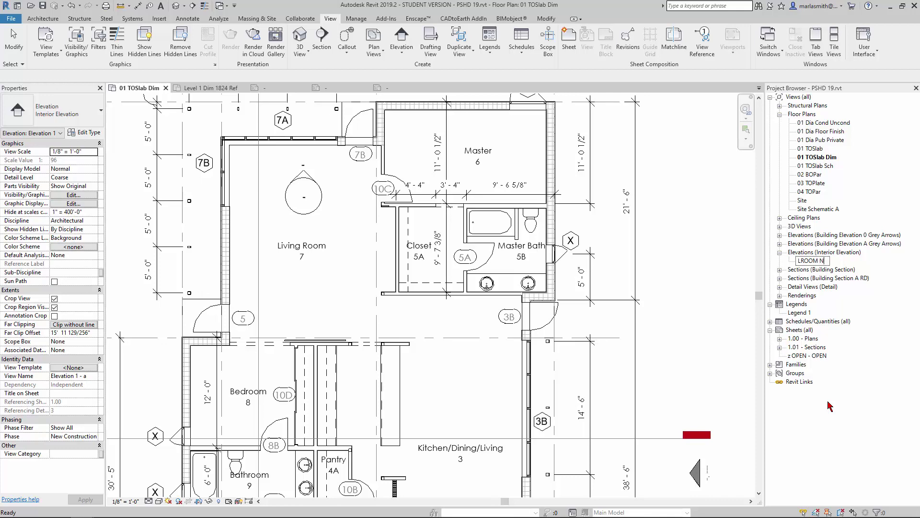
key("Return")
left_click(692, 341)
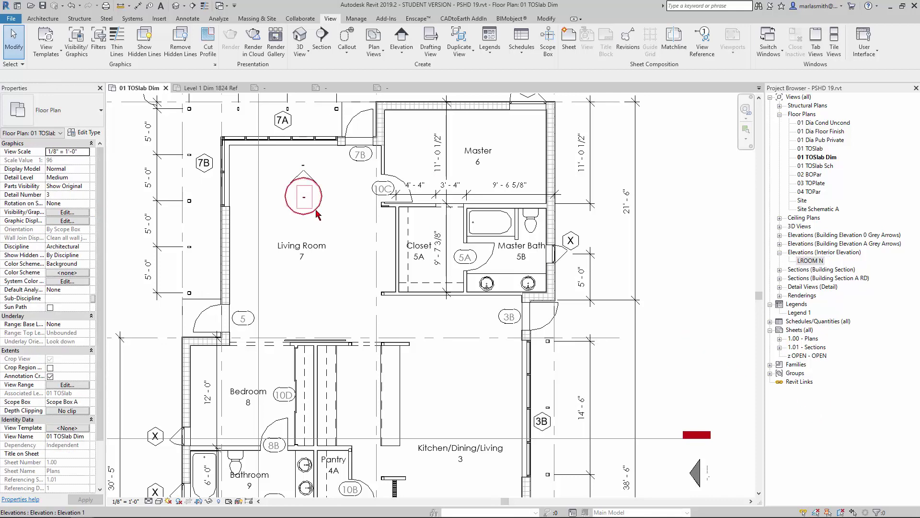
Check the extents of the living room's north elevation and add an east-facing view to its marker.
left_click(308, 178)
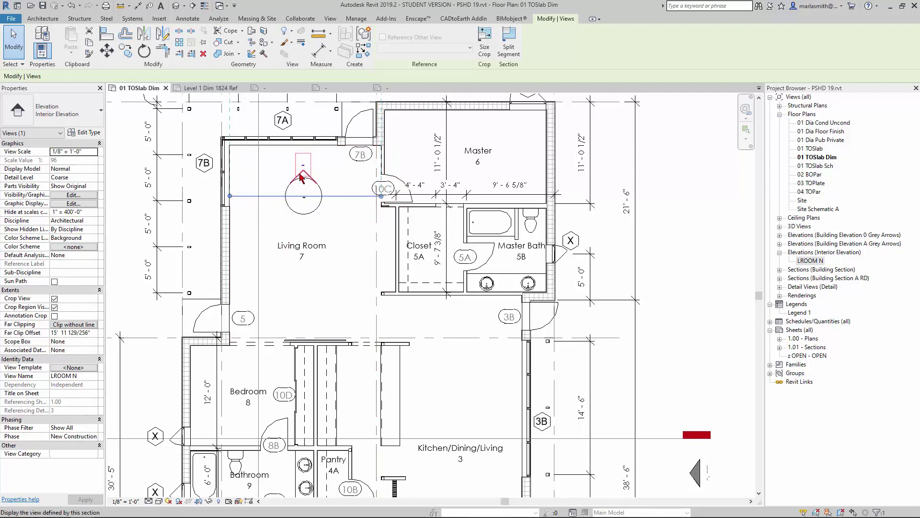
left_click(323, 229)
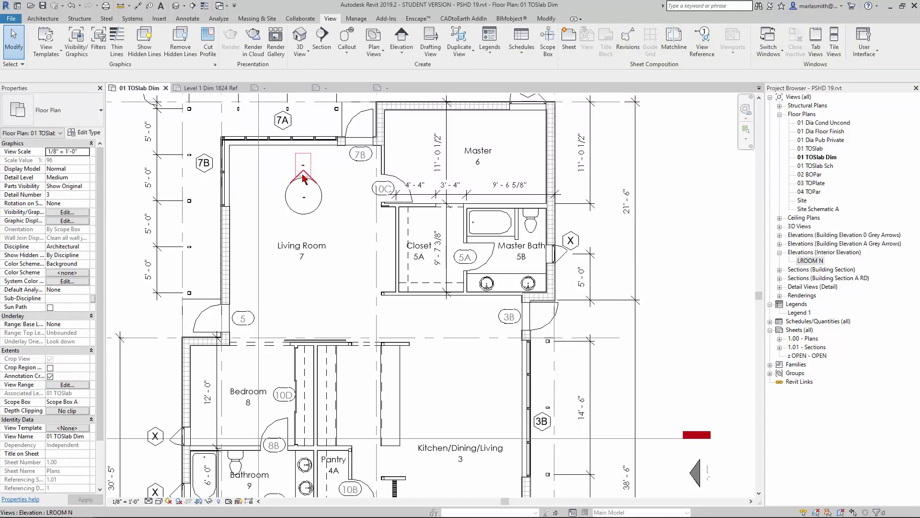
left_click(308, 216)
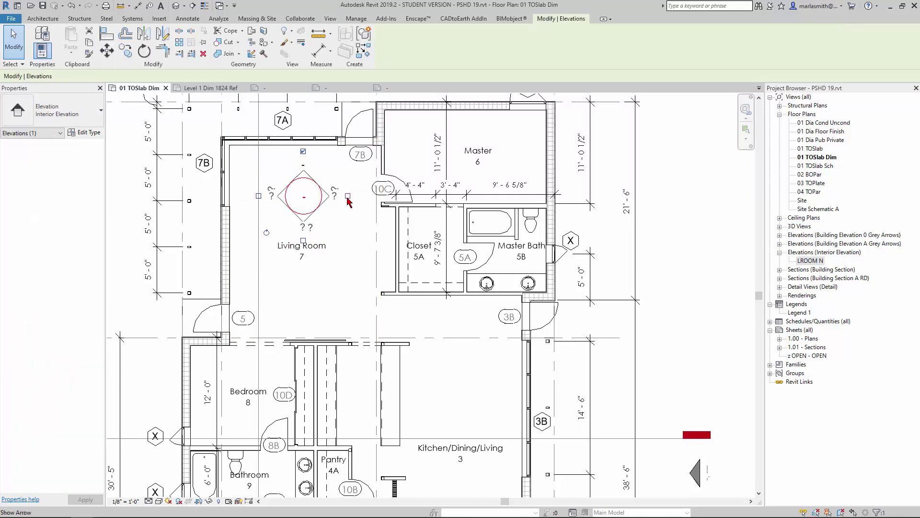
left_click(348, 196)
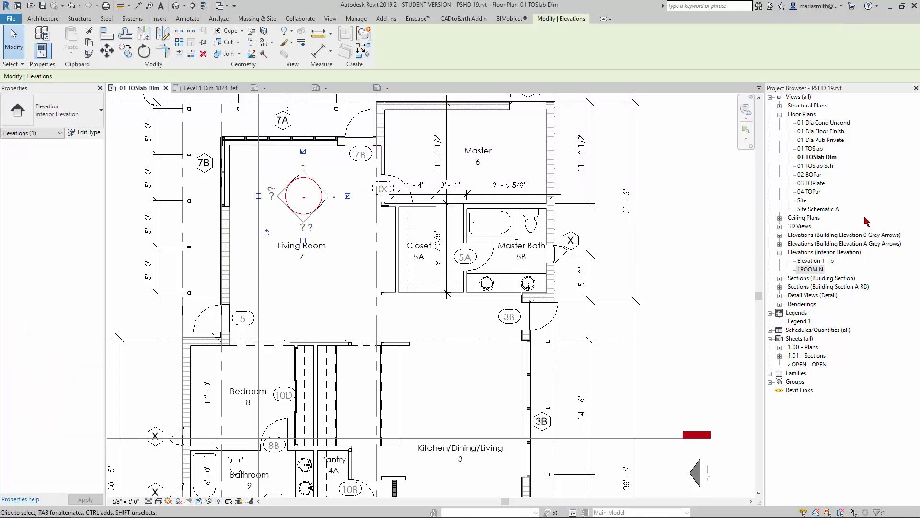
Rename the east-facing interior elevation view as LROOM E.
left_click(817, 262)
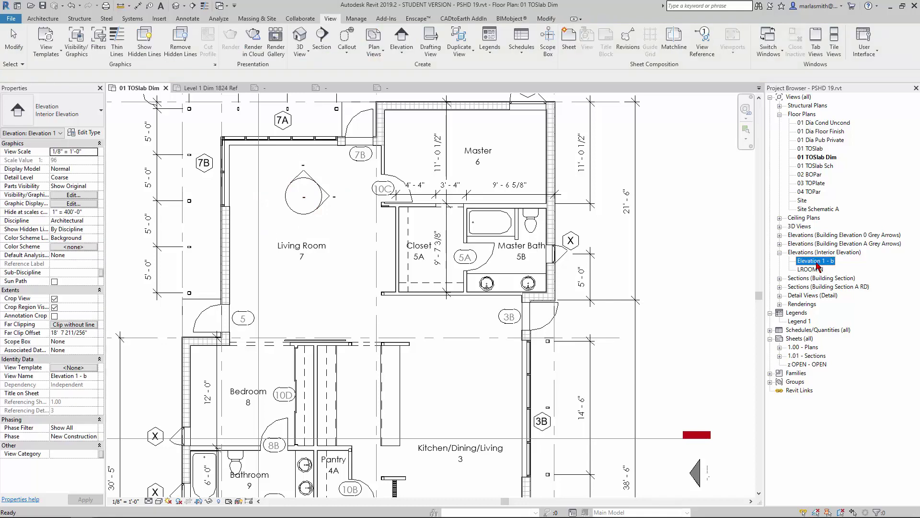
right_click(817, 261)
left_click(838, 402)
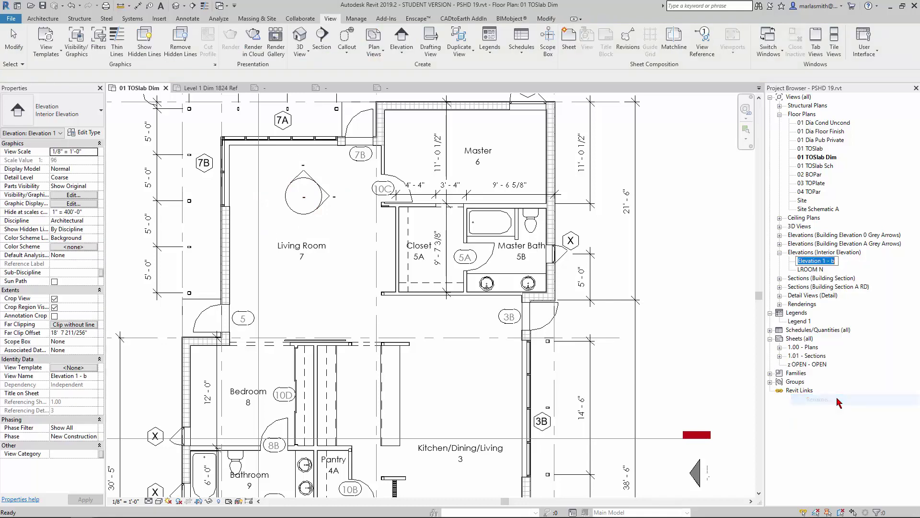
type("LROOM ")
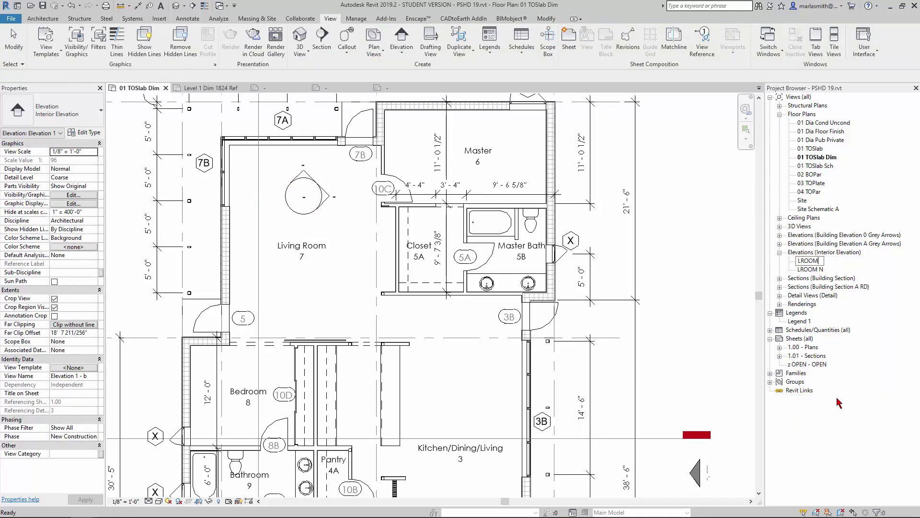
type("E")
key("Return")
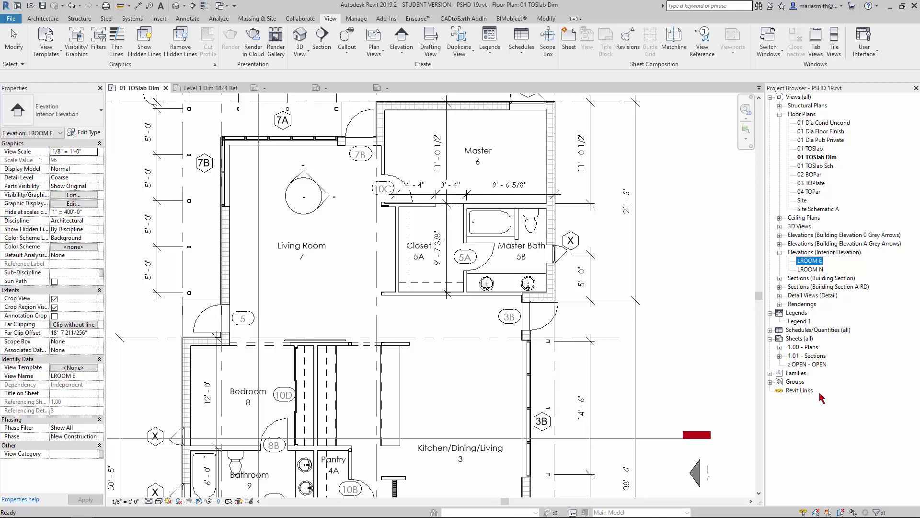
Add south-facing and west-facing views to the living room elevation marker.
left_click(309, 207)
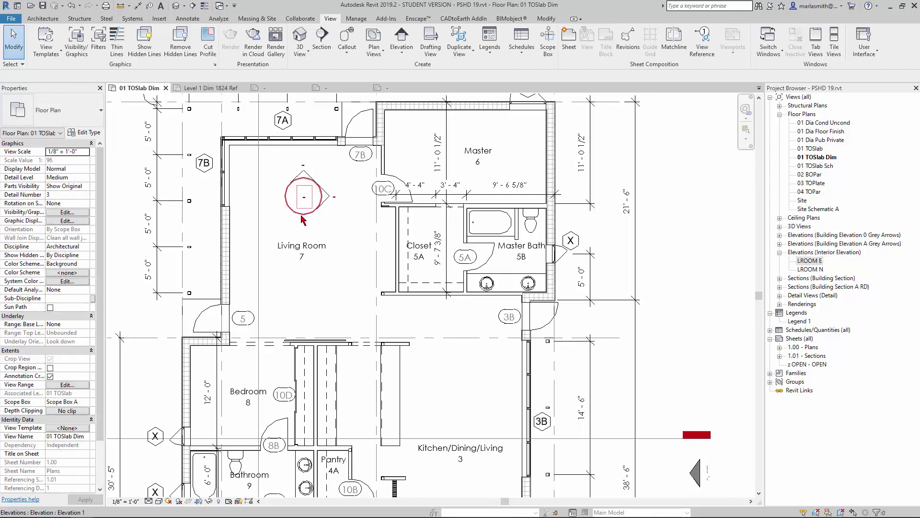
left_click(302, 221)
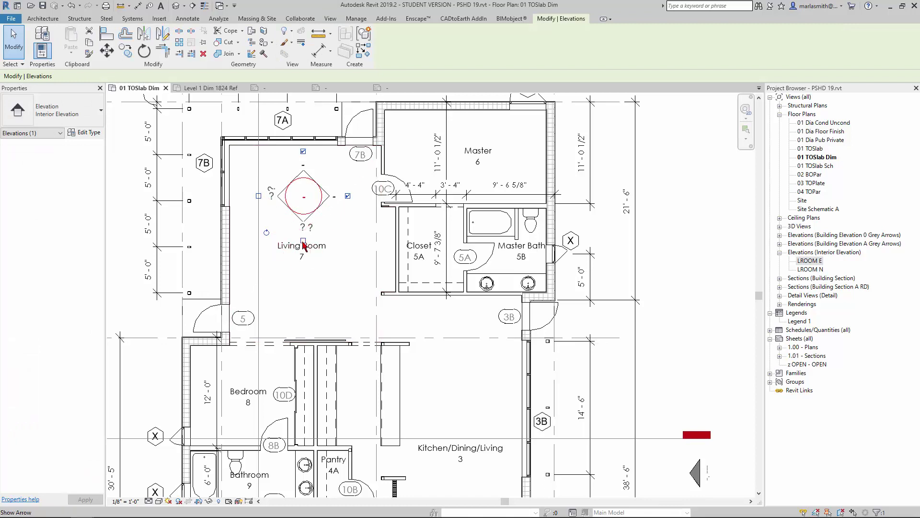
left_click(303, 240)
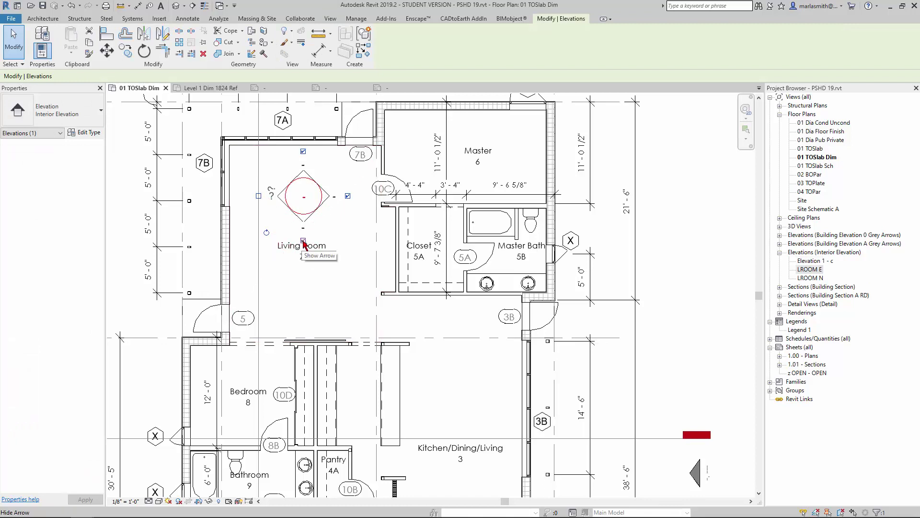
left_click(259, 196)
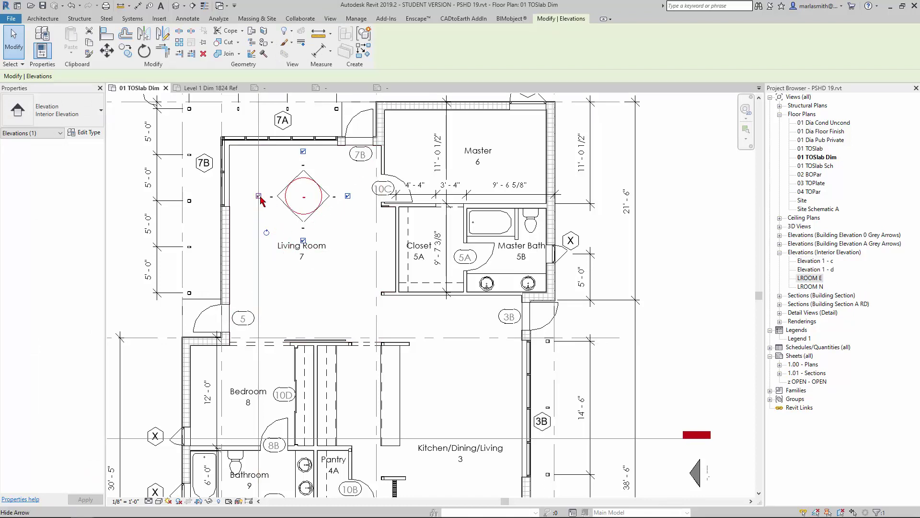
Rename the south-facing interior elevation, Elevation 1 - c, as LROOM S.
left_click(826, 261)
right_click(827, 261)
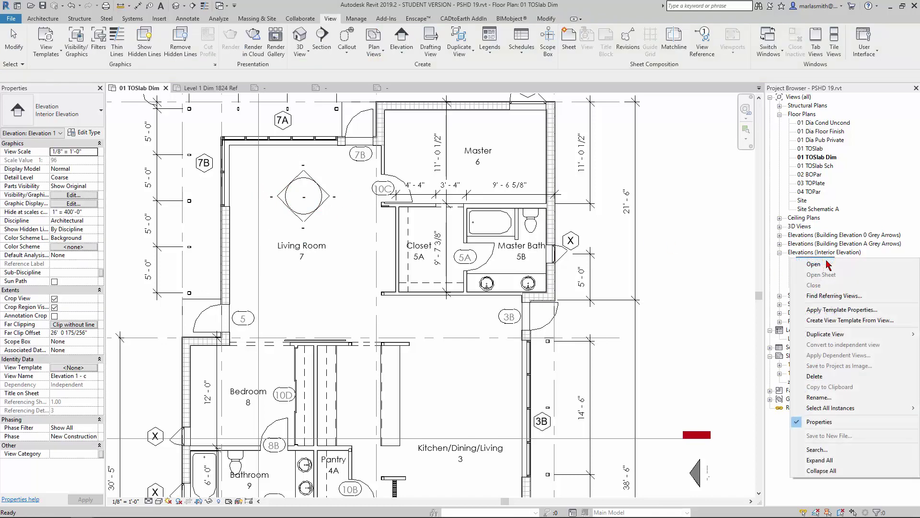
left_click(832, 398)
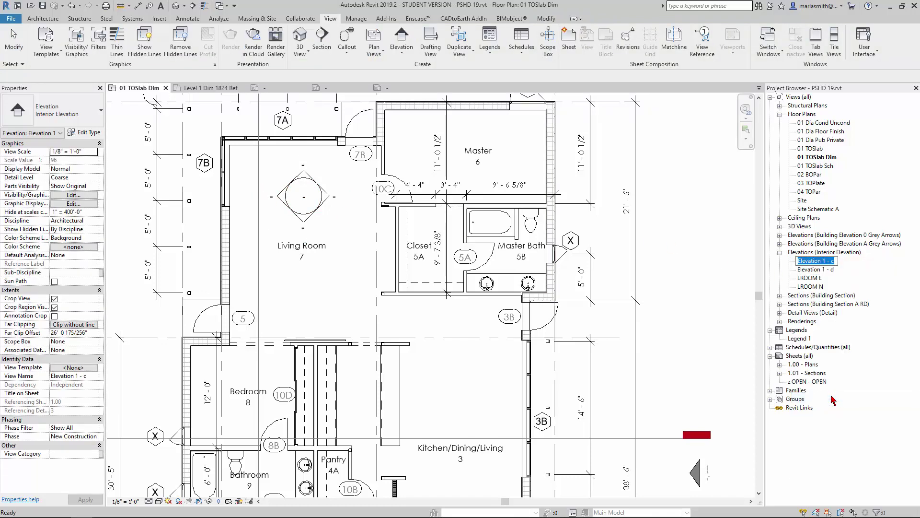
type("LROOM S")
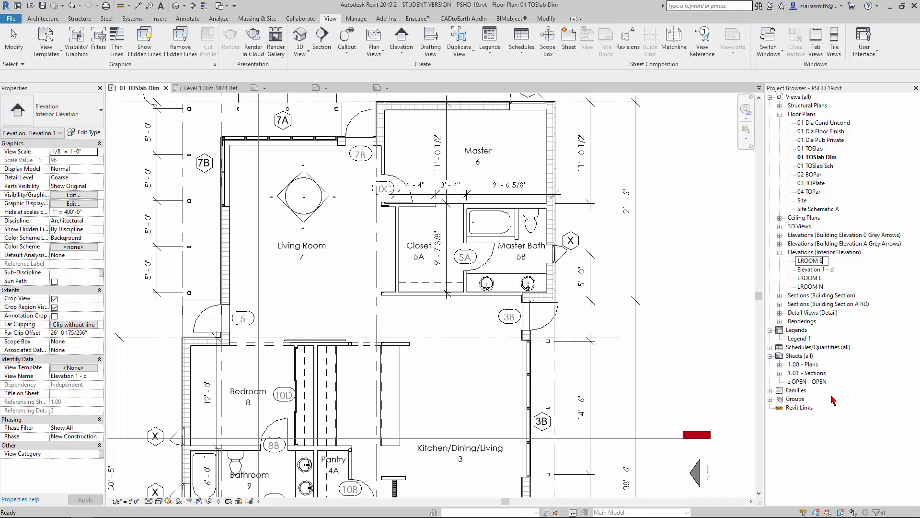
Rename the west-facing interior elevation, Elevation 1 - d, as LROOM W.
left_click(816, 262)
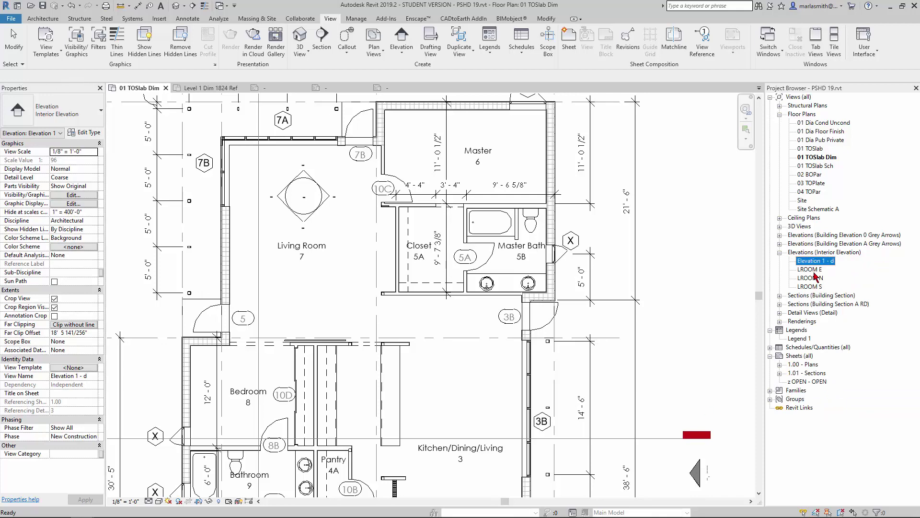
left_click(818, 263)
type("LROOM W")
key("Return")
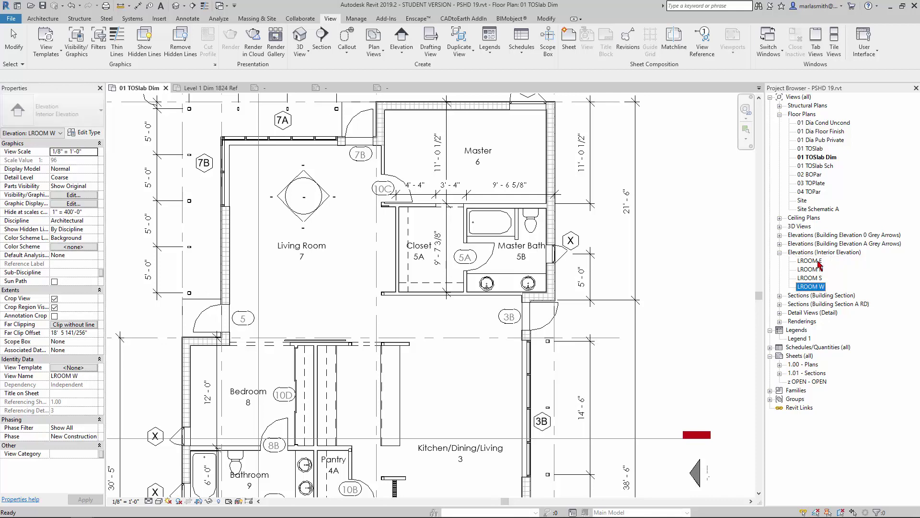
left_click(671, 268)
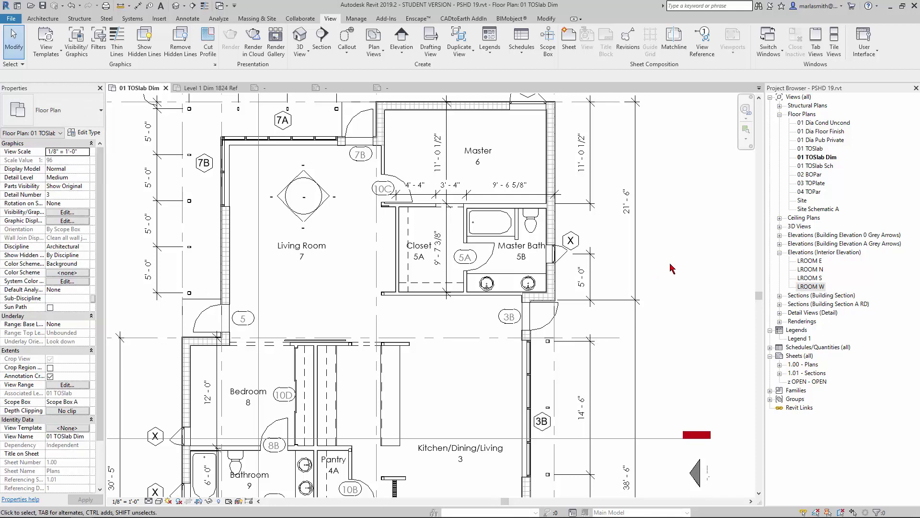
Check the west elevation's extents and move the LROOM S view line south to the lower tip of the marker.
left_click(282, 212)
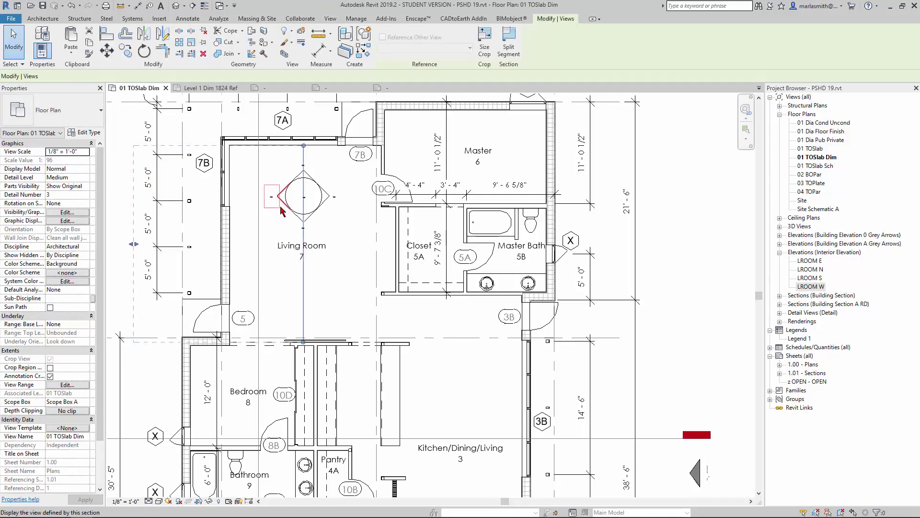
left_click(311, 221)
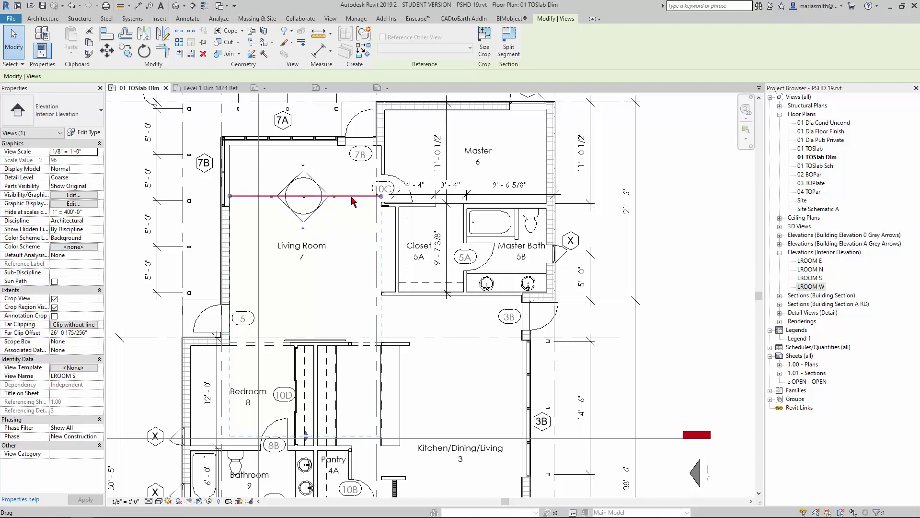
left_click_drag(356, 200, 351, 220)
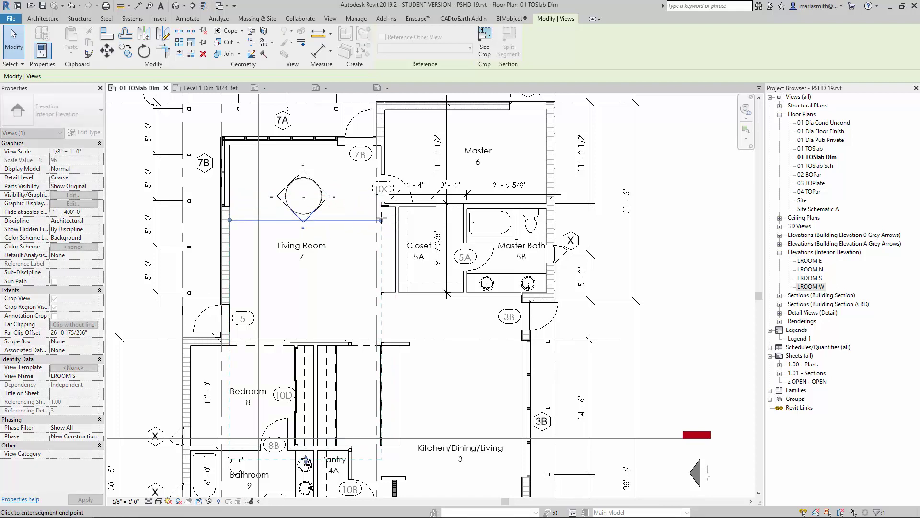
left_click_drag(382, 219, 380, 220)
left_click(353, 199)
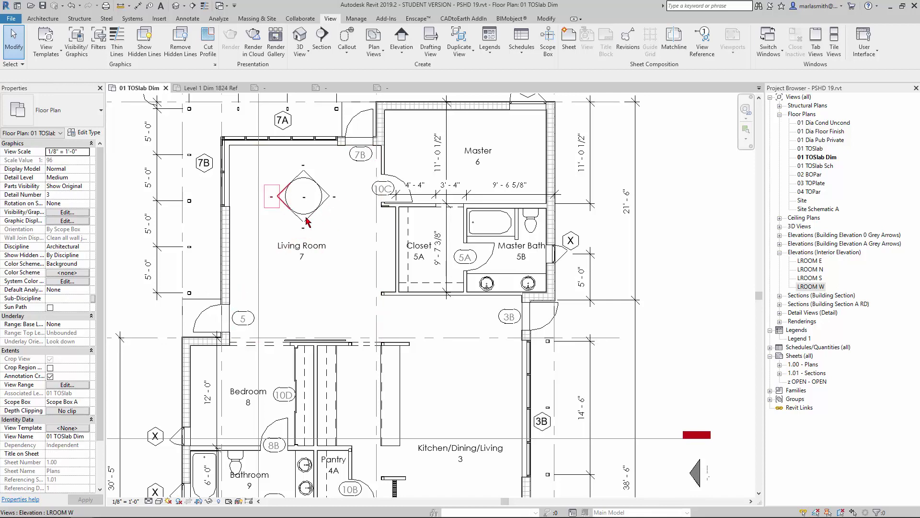
Set the view scale of all four living room interior elevations together to 1/4" = 1'-0".
left_click(319, 222)
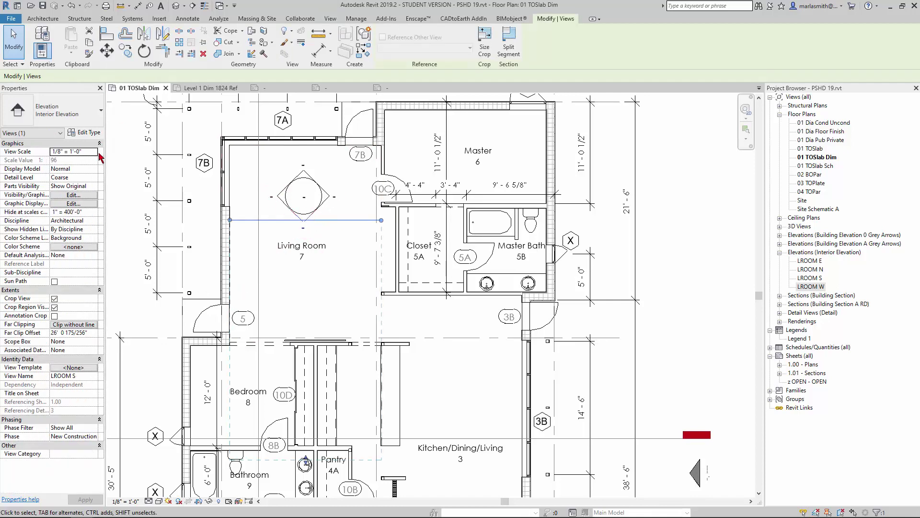
left_click(326, 198, "ctrl")
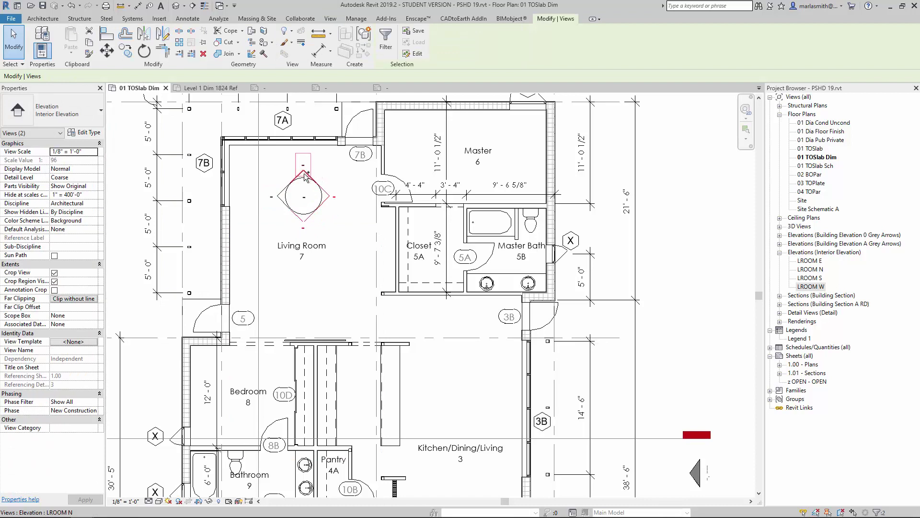
left_click(311, 174, "ctrl")
left_click(272, 190, "ctrl")
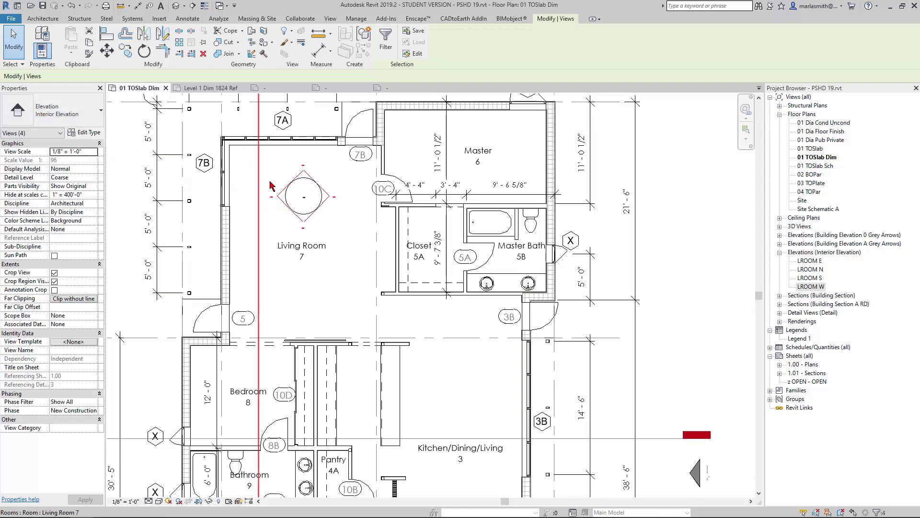
left_click(94, 151)
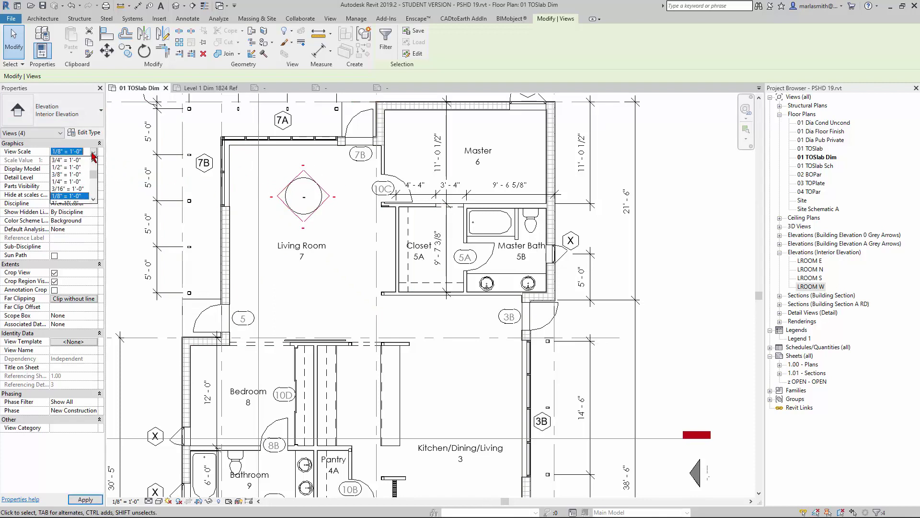
left_click(65, 181)
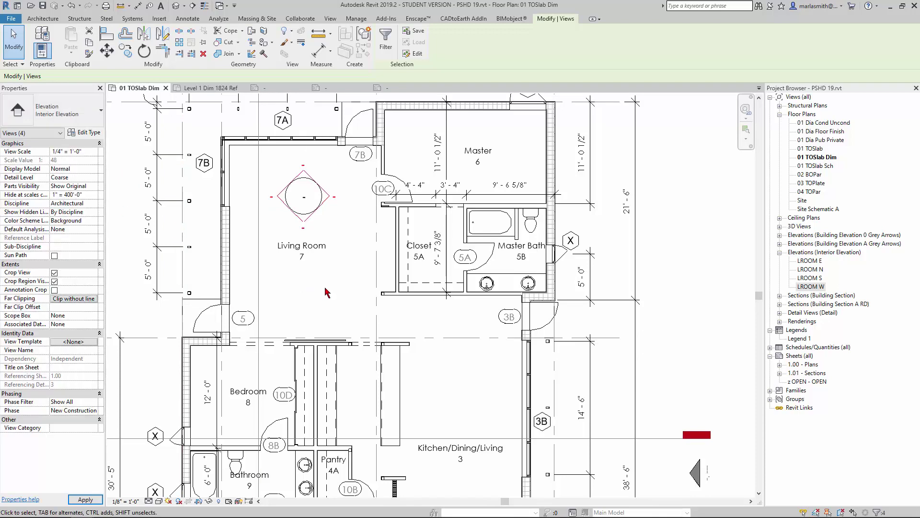
Create a new sheet in the project with the TB D 24 X 36 Tree title block.
left_click(337, 301)
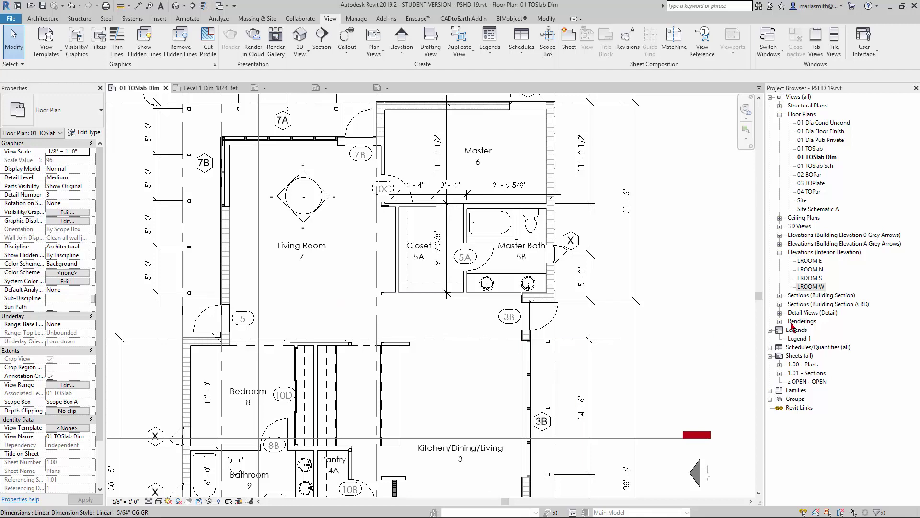
left_click(805, 356)
right_click(805, 359)
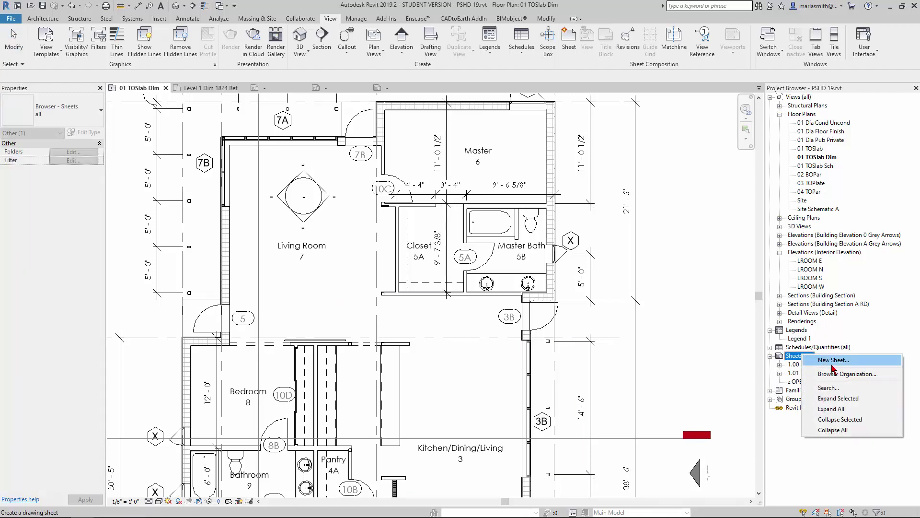
left_click(833, 365)
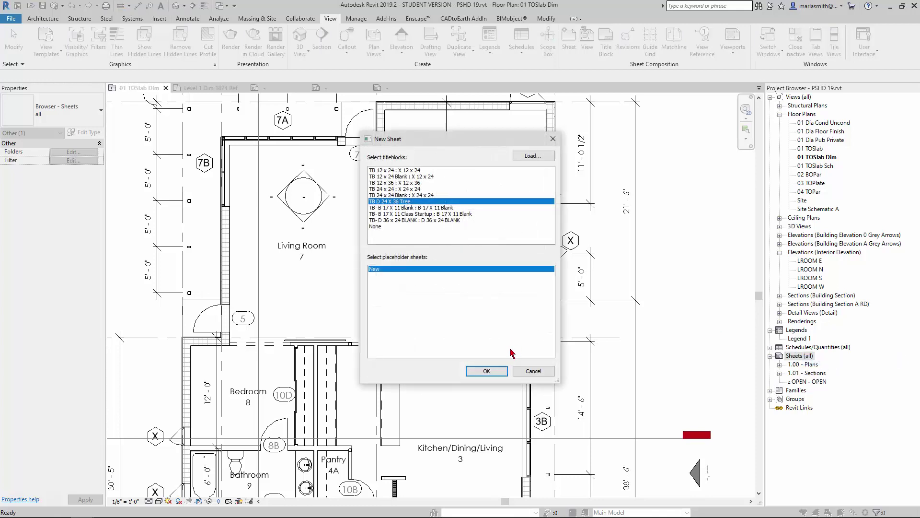
left_click(485, 372)
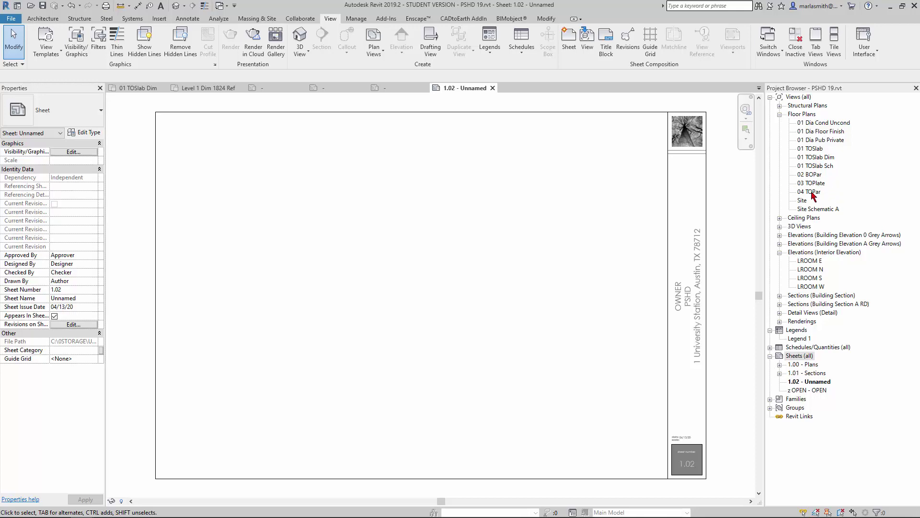
Try placing the LROOM N elevation in the upper left of sheet 1.02, and undo the placement.
left_click(810, 270)
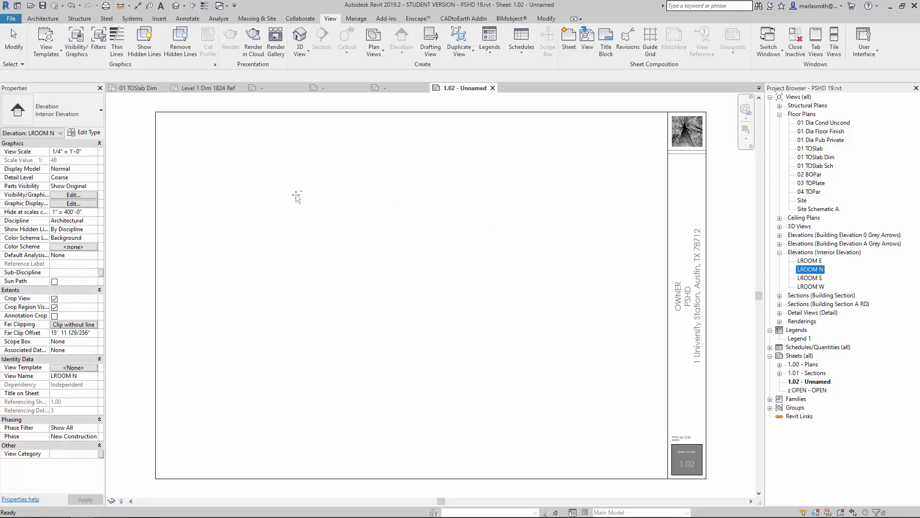
left_click(249, 197)
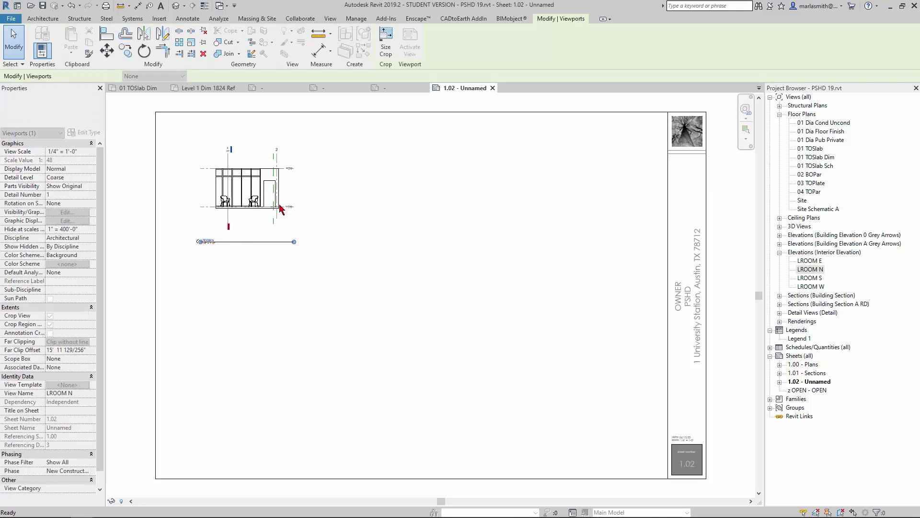
scroll(215, 161, "up", 3)
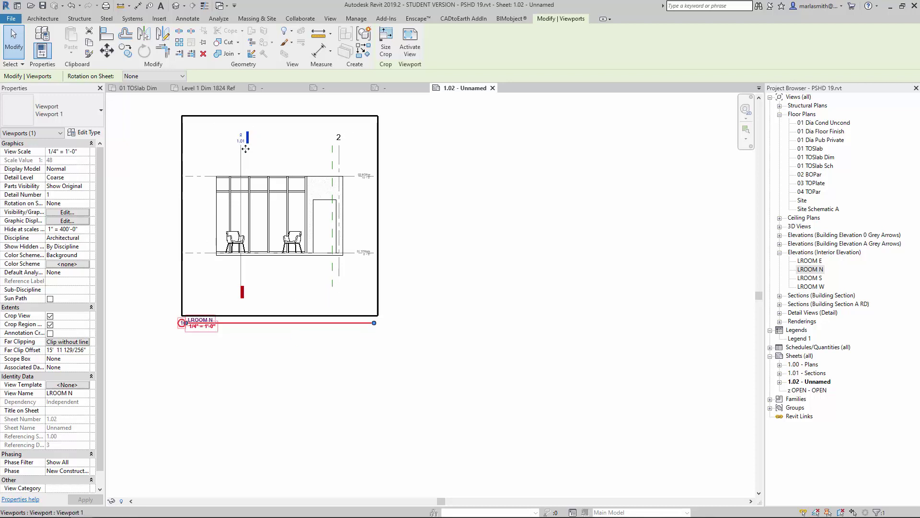
left_click(428, 227)
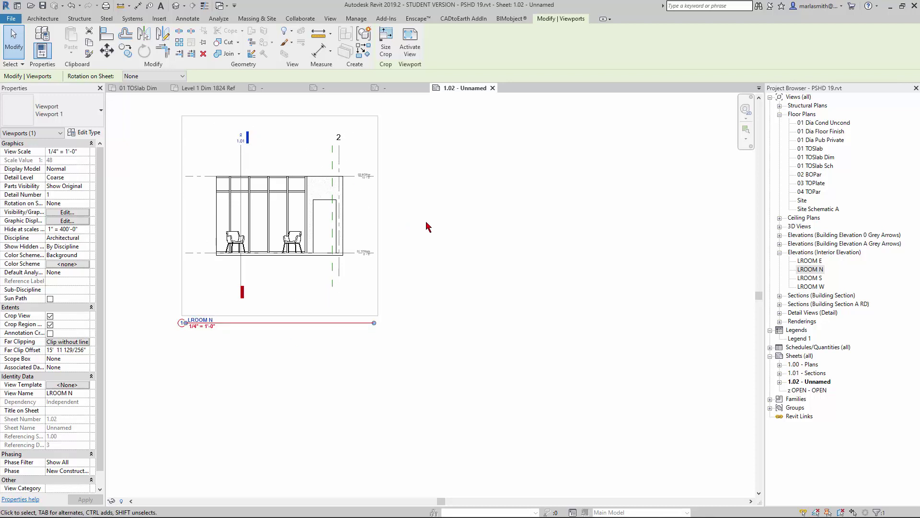
key("ctrl+z")
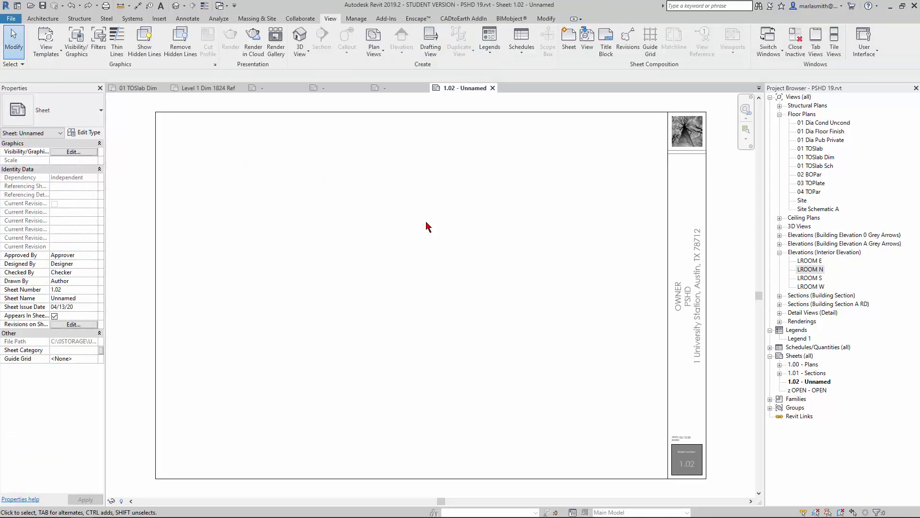
Open the LROOM N elevation and remove the section mark, the dashed vertical line and grid 2 from it.
double_click(817, 271)
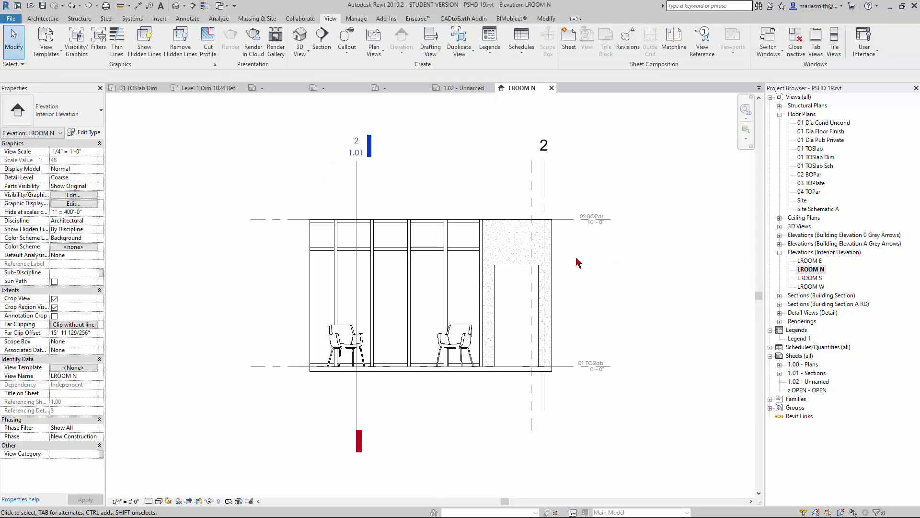
left_click(355, 198)
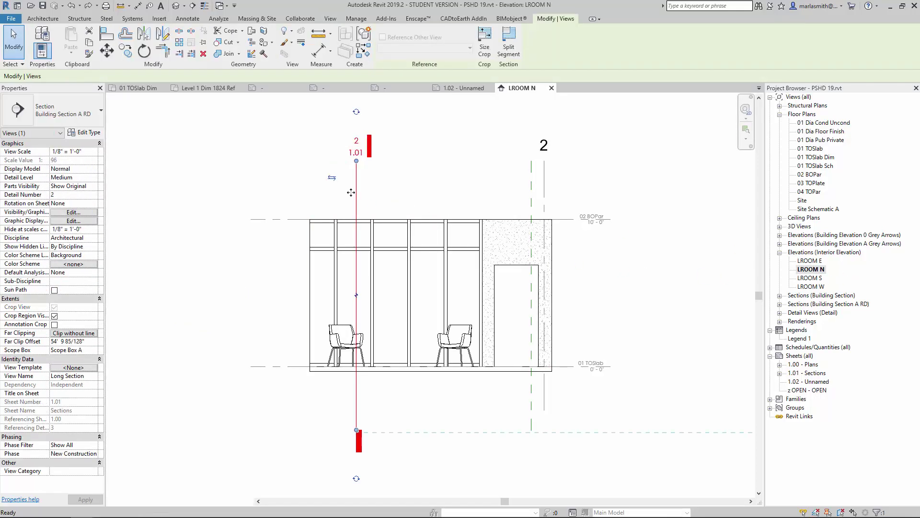
key("Delete")
left_click(530, 201)
key("Delete")
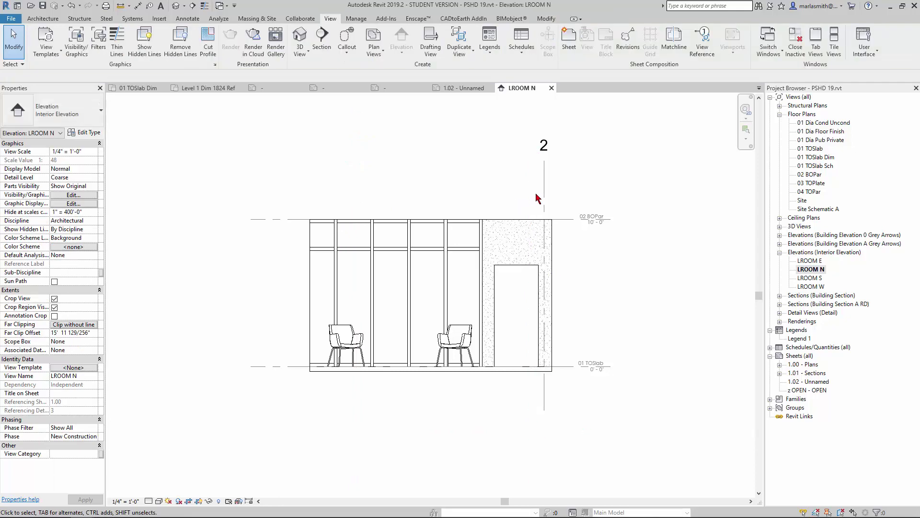
left_click(543, 188)
key("Delete")
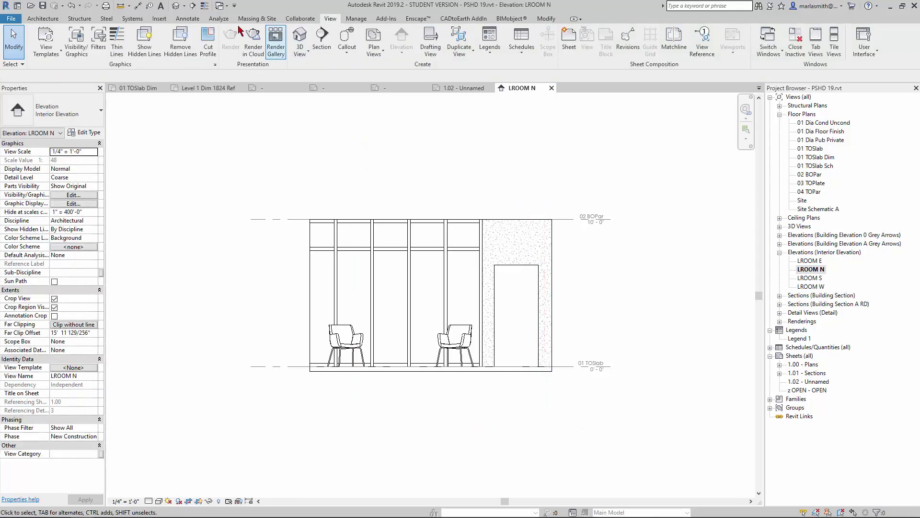
Outline the room in LROOM N with a Wide Lines detail rectangle, about 16'-5 1/2" by 10'-0", from 02 BOPar down to 01 TOSlab.
left_click(188, 19)
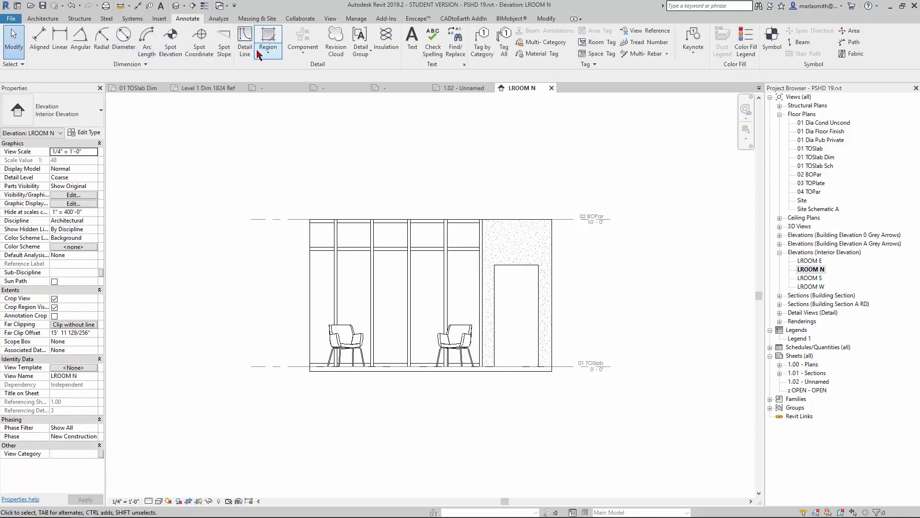
left_click(245, 41)
left_click(393, 32)
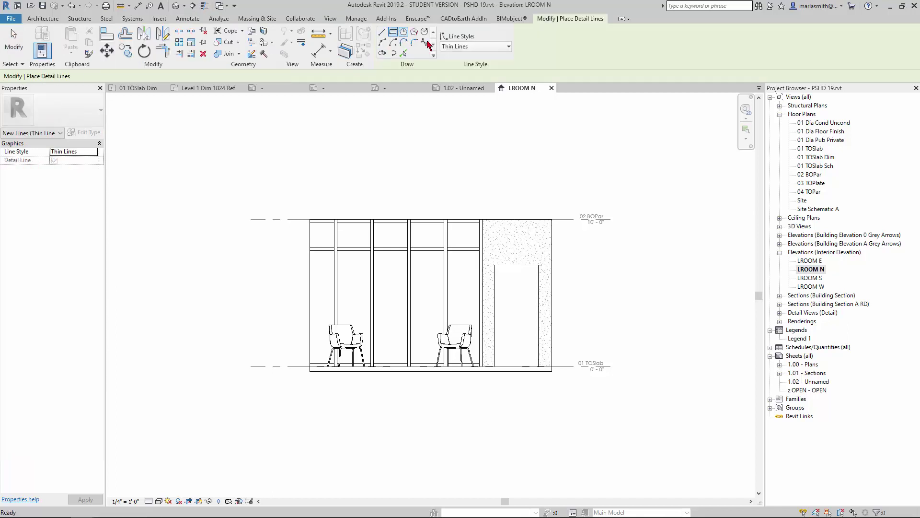
left_click(508, 47)
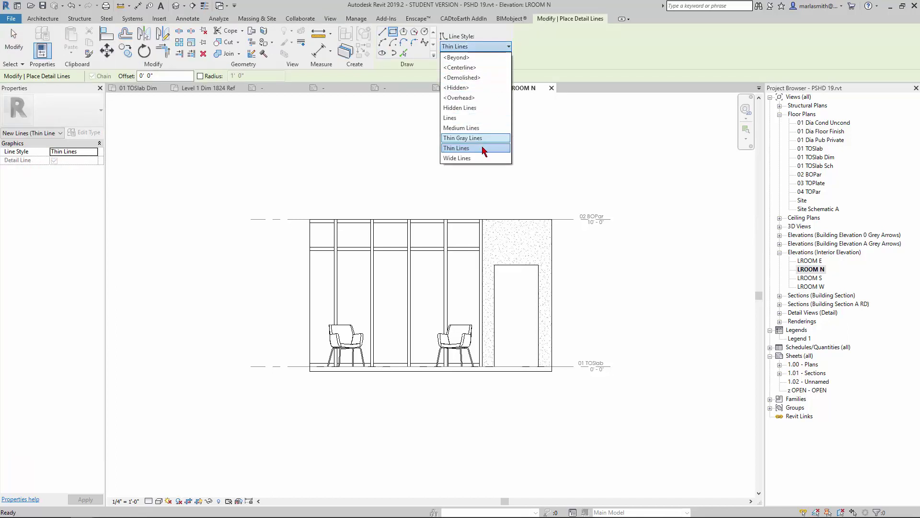
left_click(477, 138)
left_click(310, 219)
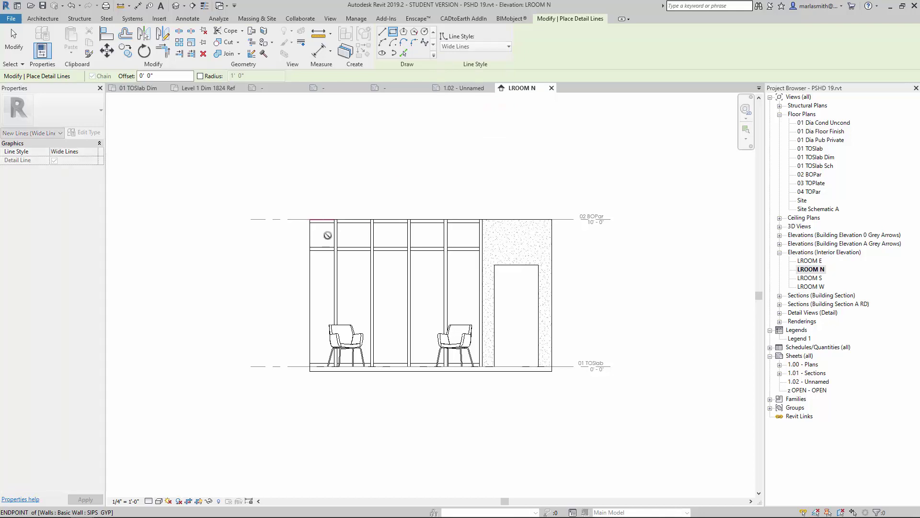
left_click(552, 367)
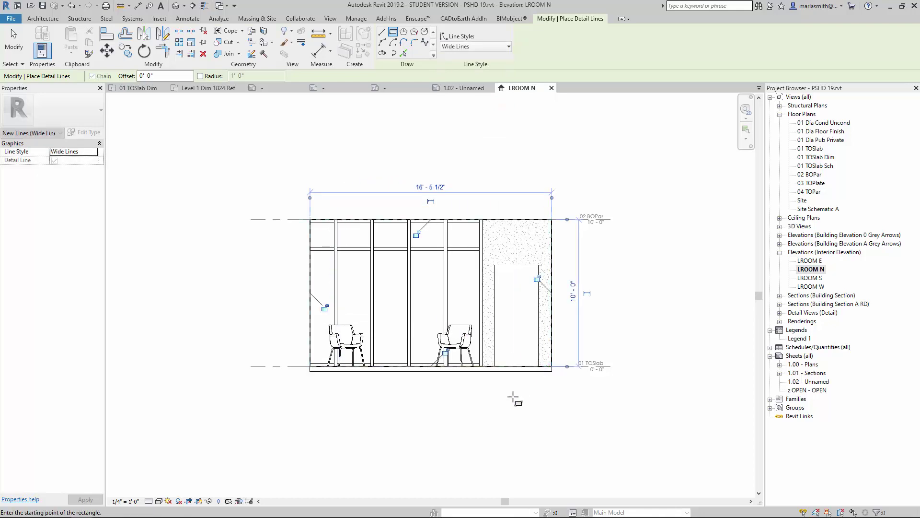
key("Escape")
key("Escape")
Raise the lower edge of the LROOM N crop region to the 01 TOSlab floor line.
scroll(422, 382, "up", 3)
left_click(434, 366)
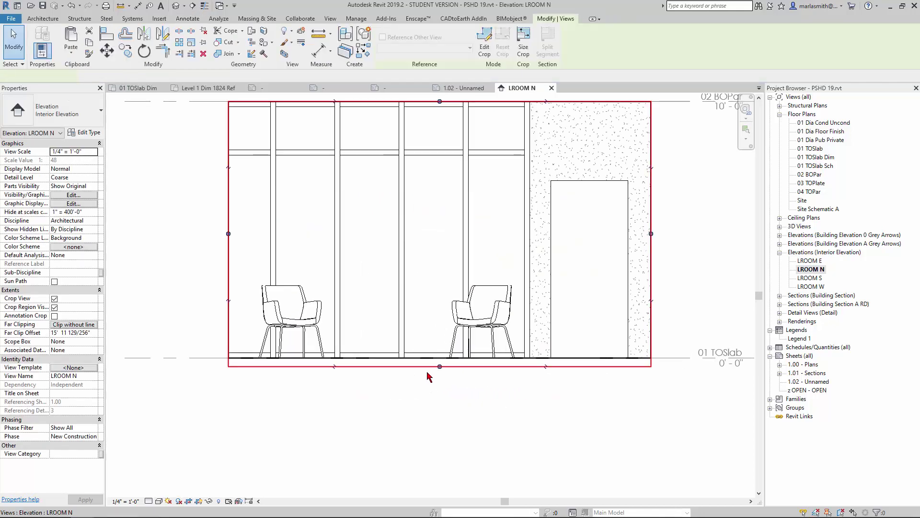
left_click(440, 367)
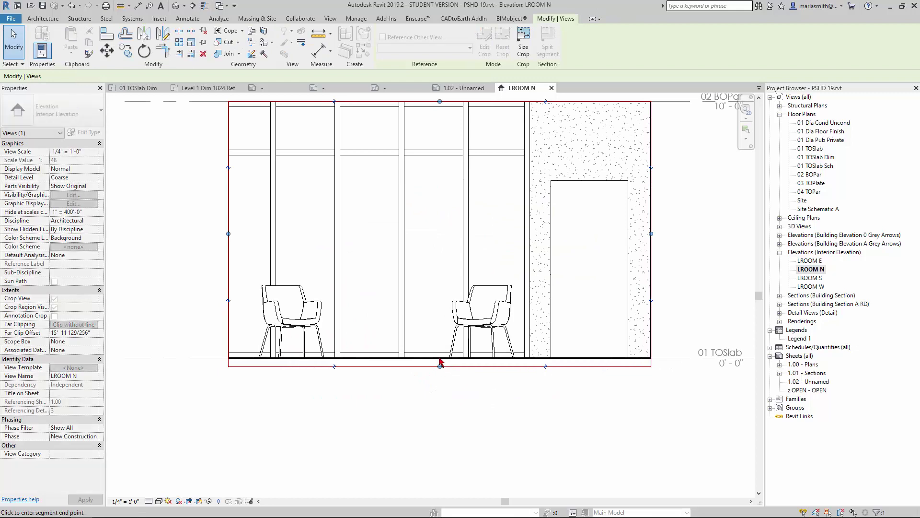
key("Escape")
key("Escape")
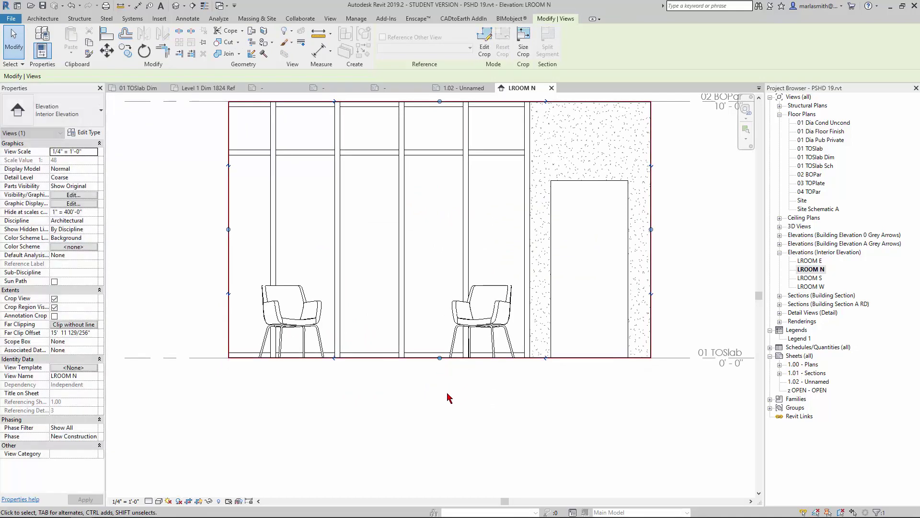
scroll(422, 379, "down", 2)
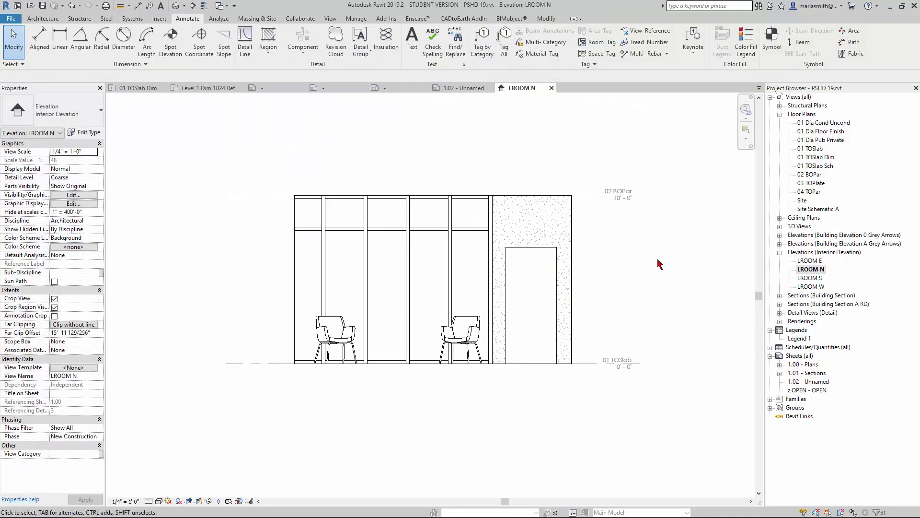
Add an aligned dimension from the 01 TOSlab level to the curtain wall's upper horizontal mullion, placed left of the elevation.
left_click(412, 41)
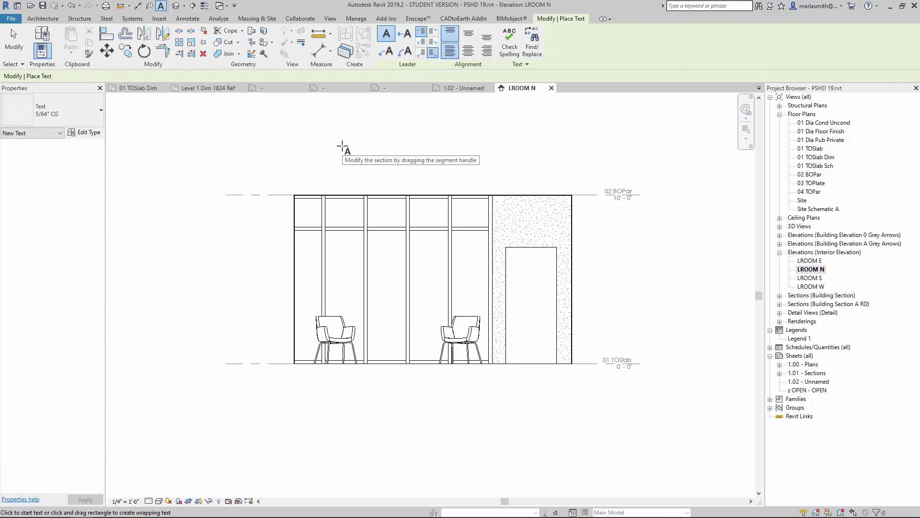
left_click(186, 19)
left_click(39, 39)
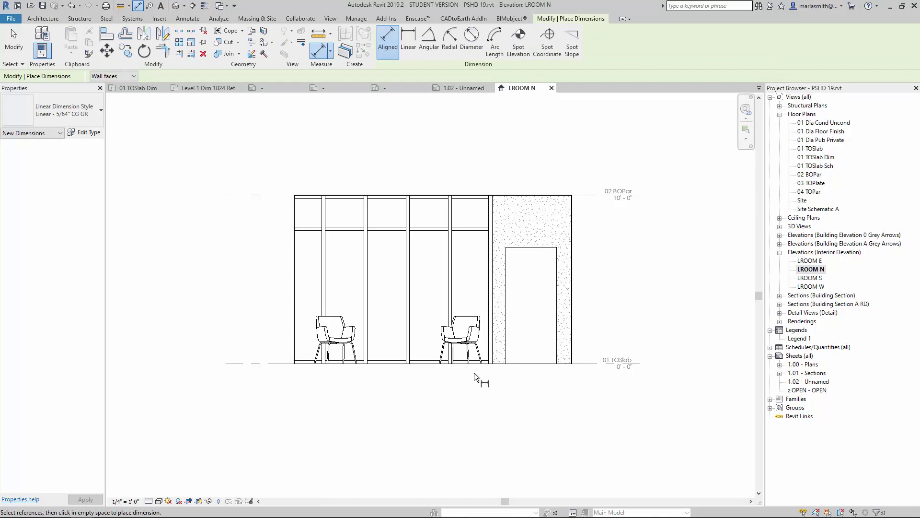
left_click(280, 363)
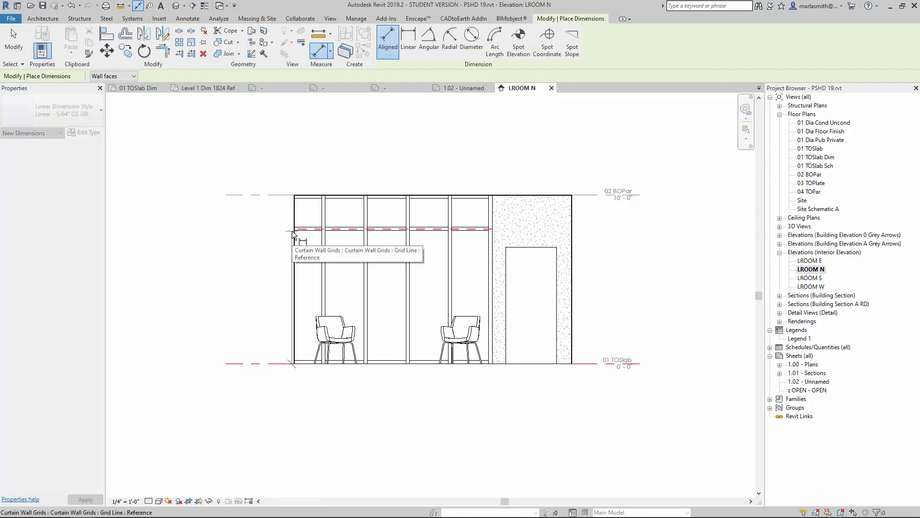
left_click(292, 231)
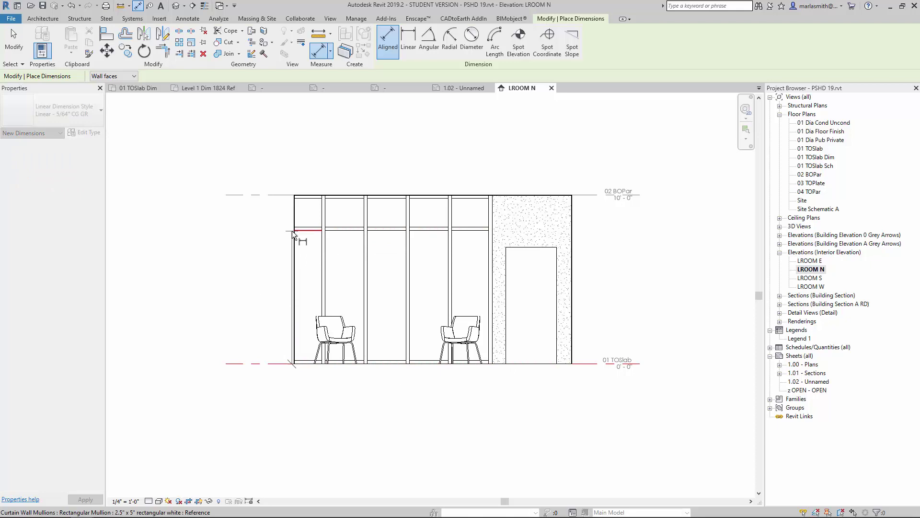
left_click(261, 218)
left_click(13, 39)
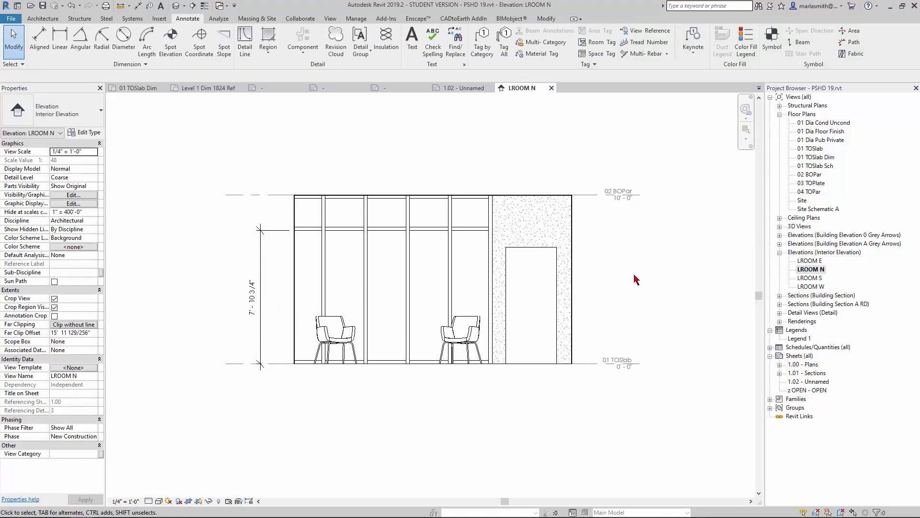
Create a view template named ELEV INT 01 from the LROOM N elevation, keeping its default properties.
right_click(807, 271)
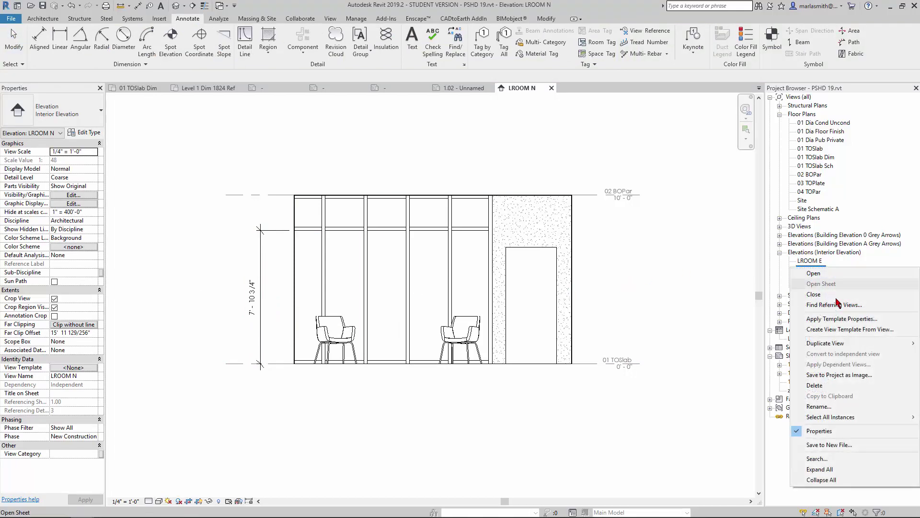
left_click(829, 329)
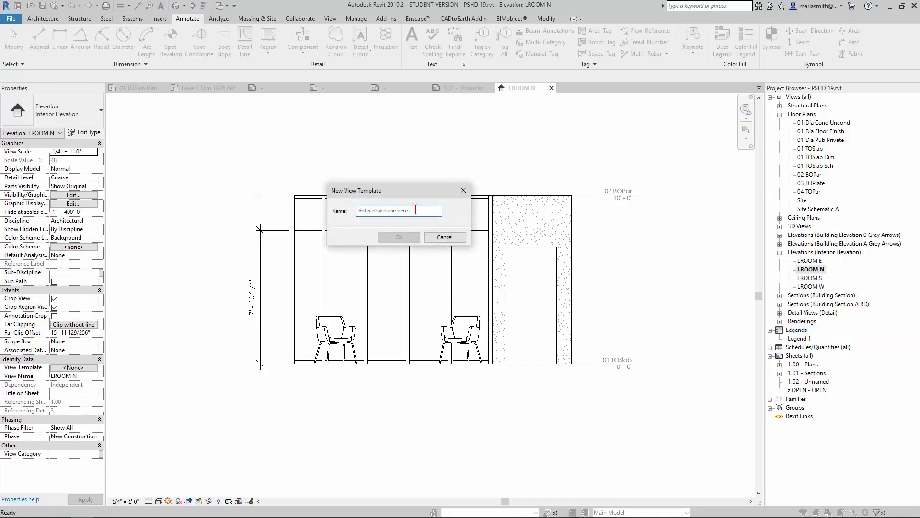
type("i")
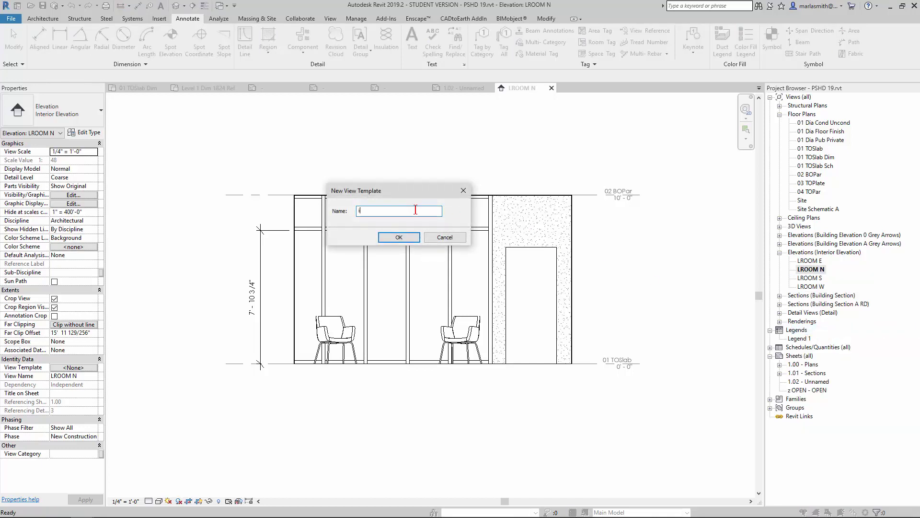
type("nTNT")
key("BackSpace")
type("ELEV")
key("Return")
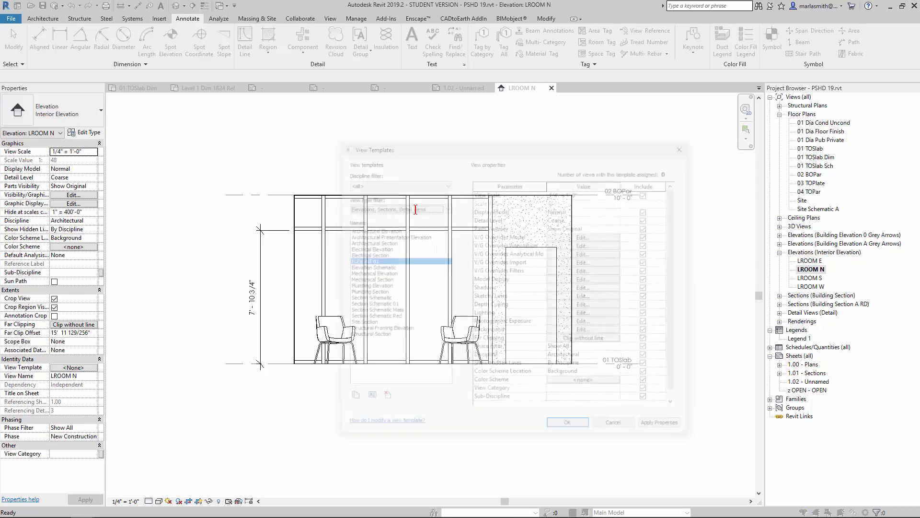
left_click(578, 427)
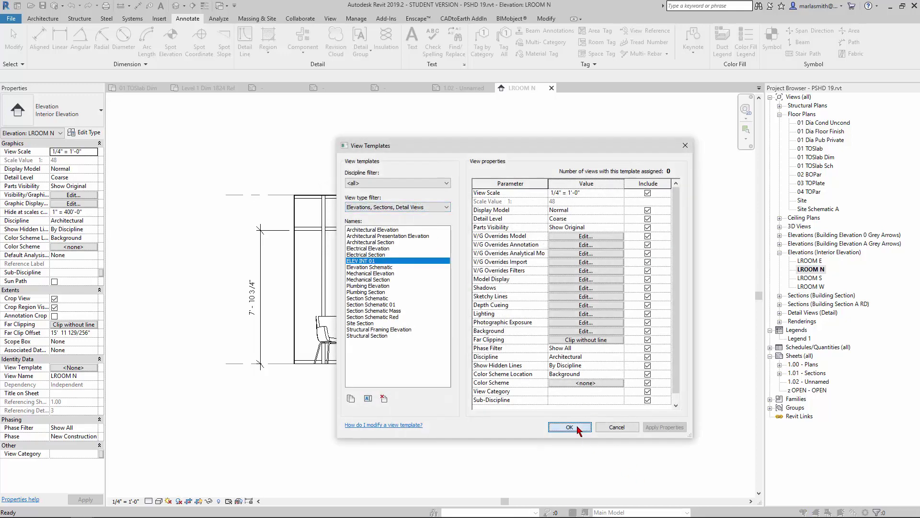
Apply the ELEV INT 01 view template to the LROOM E, LROOM S and LROOM W elevations together.
left_click(815, 262)
left_click(817, 279, "ctrl")
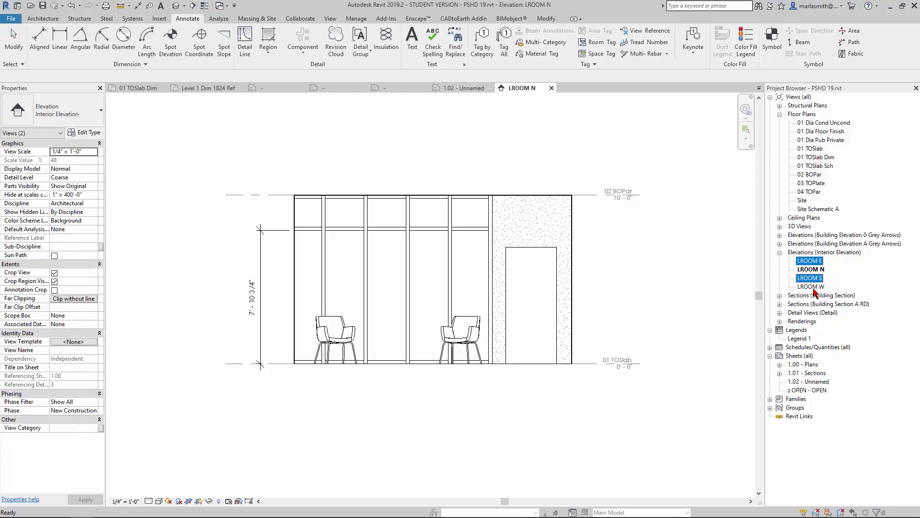
left_click(813, 287, "ctrl")
right_click(813, 291)
left_click(834, 300)
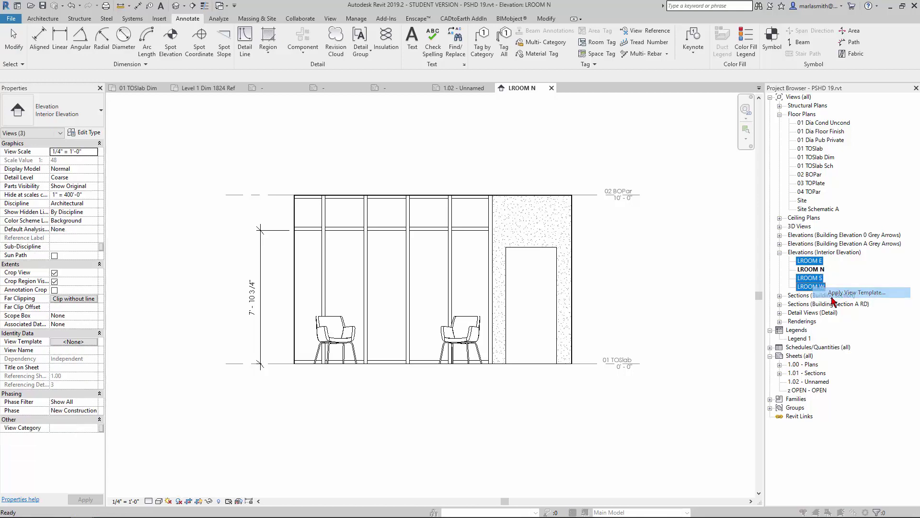
left_click(363, 261)
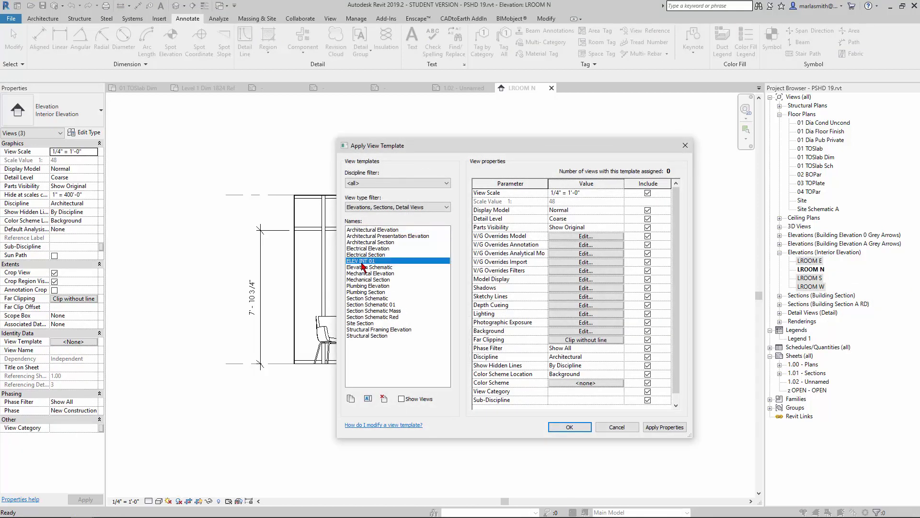
left_click(556, 428)
left_click(470, 435)
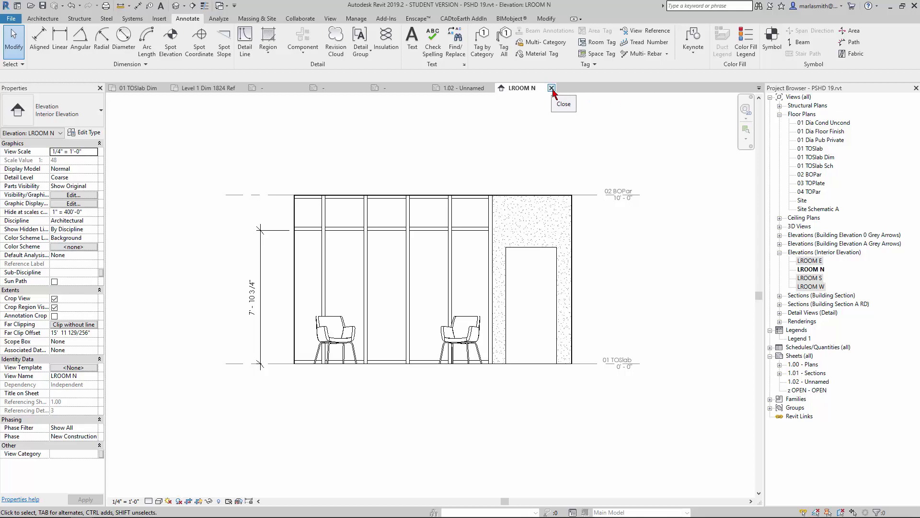
Close the LROOM N view and place LROOM E and LROOM N side by side, aligned, on the upper part of sheet 1.02.
left_click(551, 88)
left_click(809, 261)
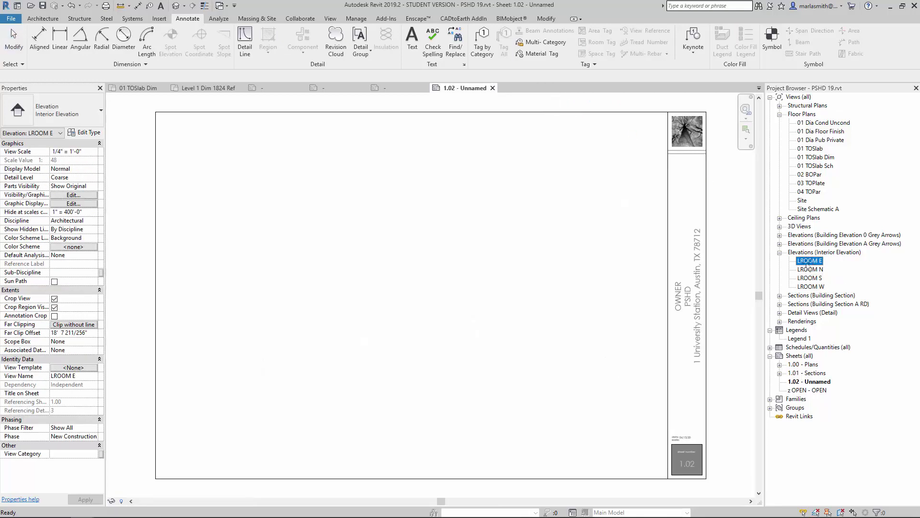
left_click_drag(807, 263, 320, 196)
left_click(273, 199)
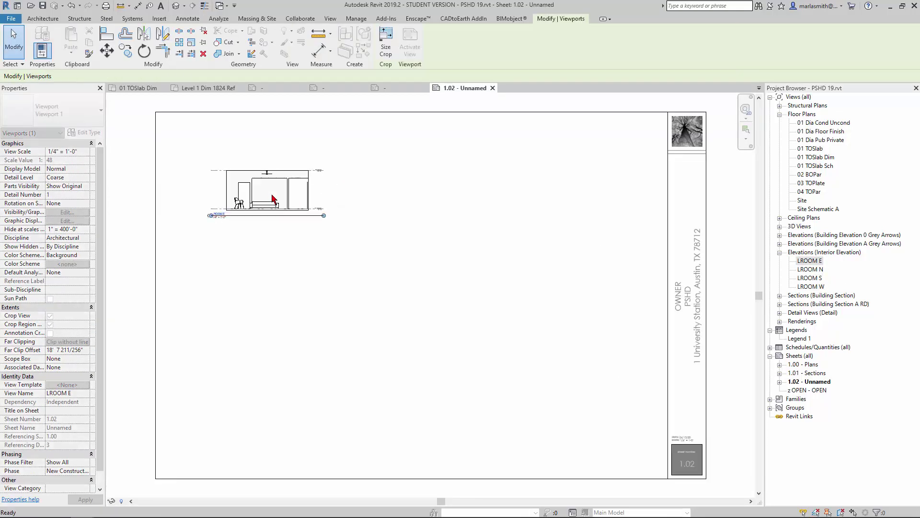
left_click(812, 269)
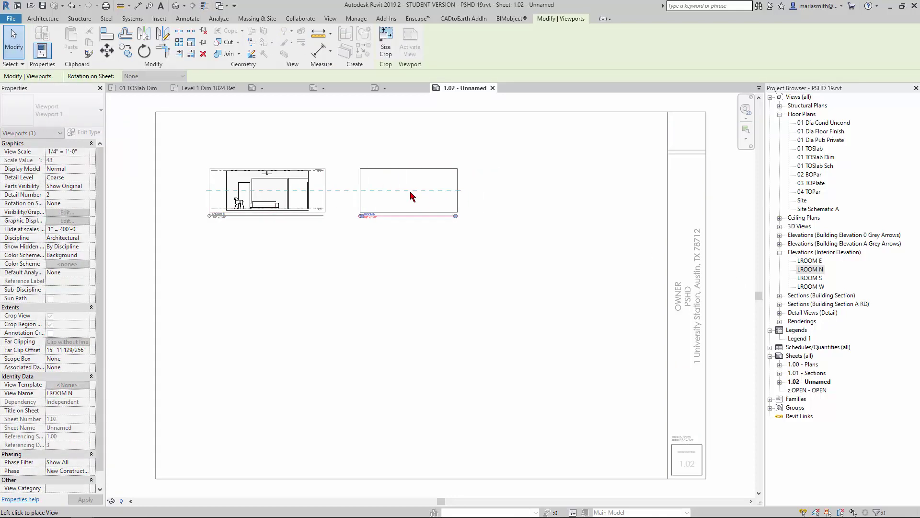
left_click(411, 200)
Place the LROOM S elevation on sheet 1.02 to the right of LROOM N, aligned with the other two viewports.
double_click(815, 278)
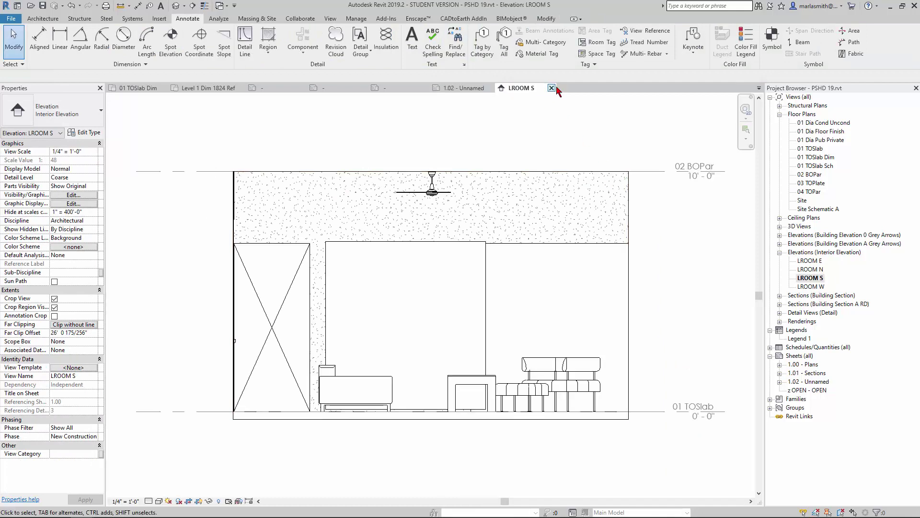
left_click(552, 88)
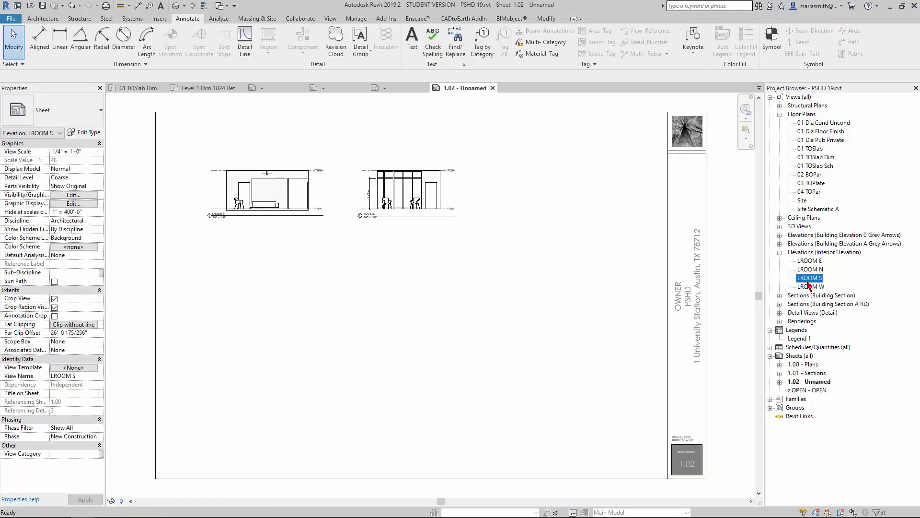
left_click_drag(810, 278, 517, 196)
left_click(539, 199)
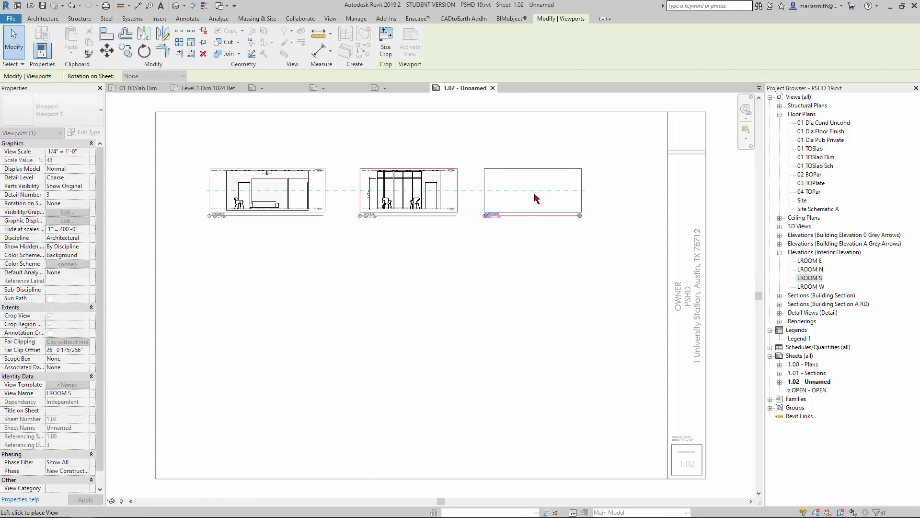
left_click(488, 272)
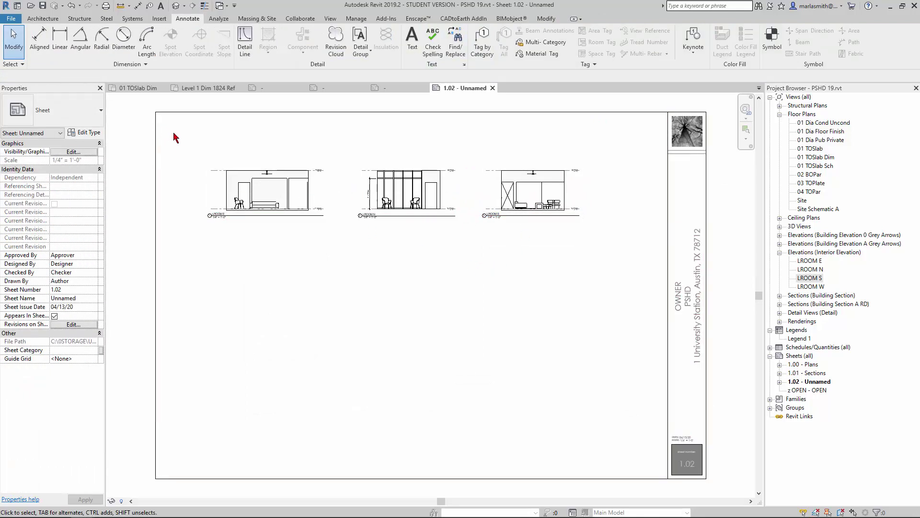
Shift the three placed viewports left together towards the sheet border and place LROOM W at the right end of the row, aligned with them.
left_click_drag(172, 129, 638, 268)
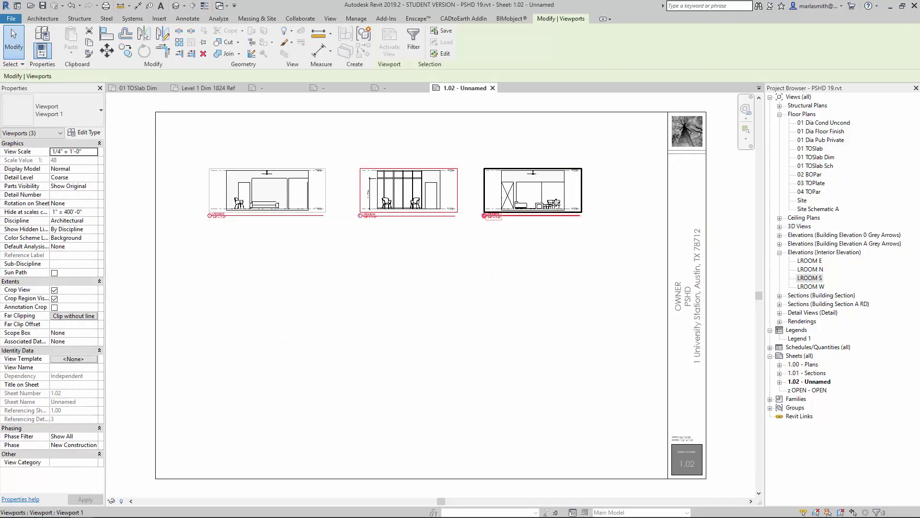
left_click_drag(553, 196, 510, 196)
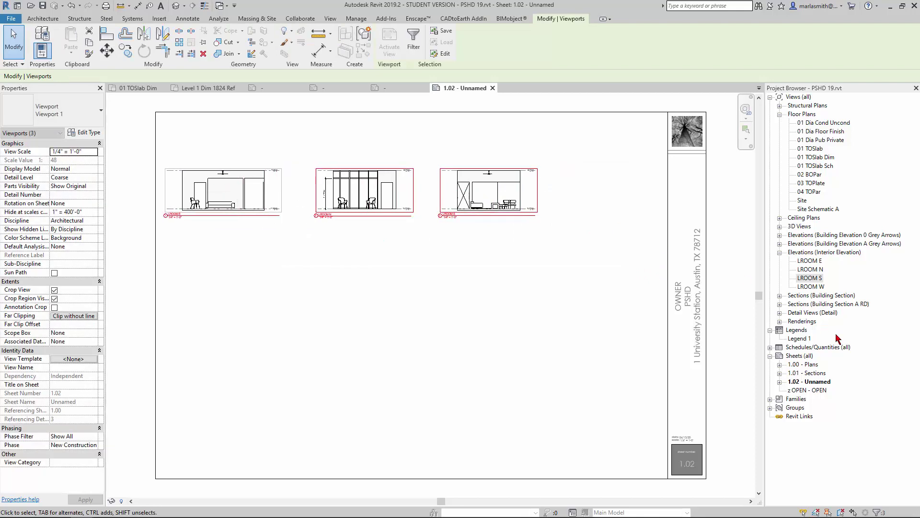
left_click(816, 289)
left_click_drag(669, 220, 612, 199)
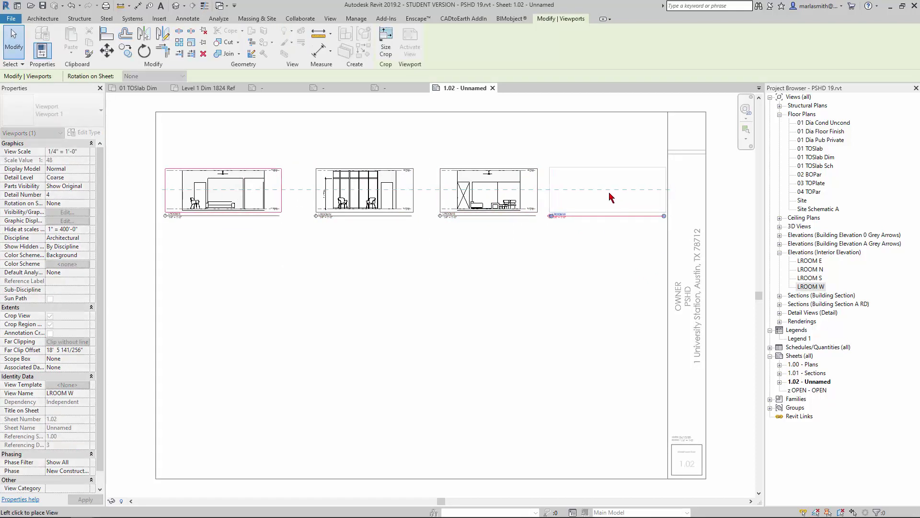
left_click(611, 199)
left_click(549, 299)
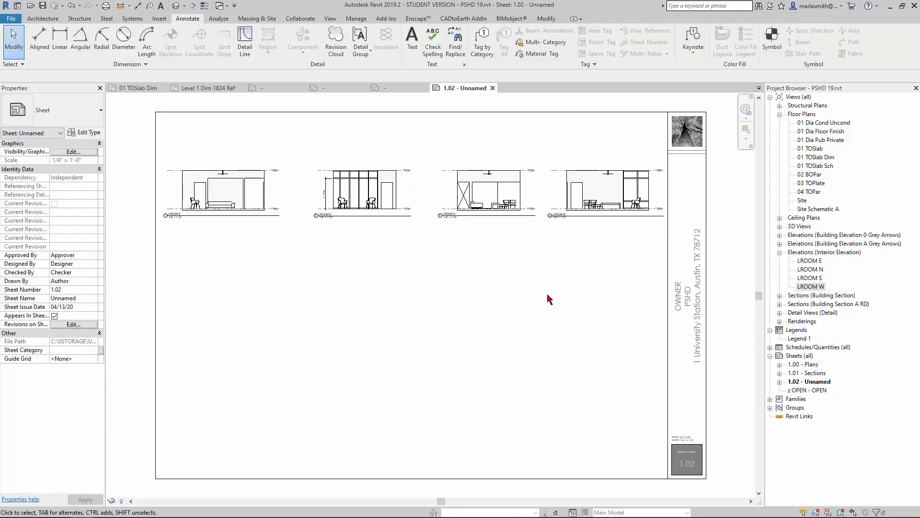